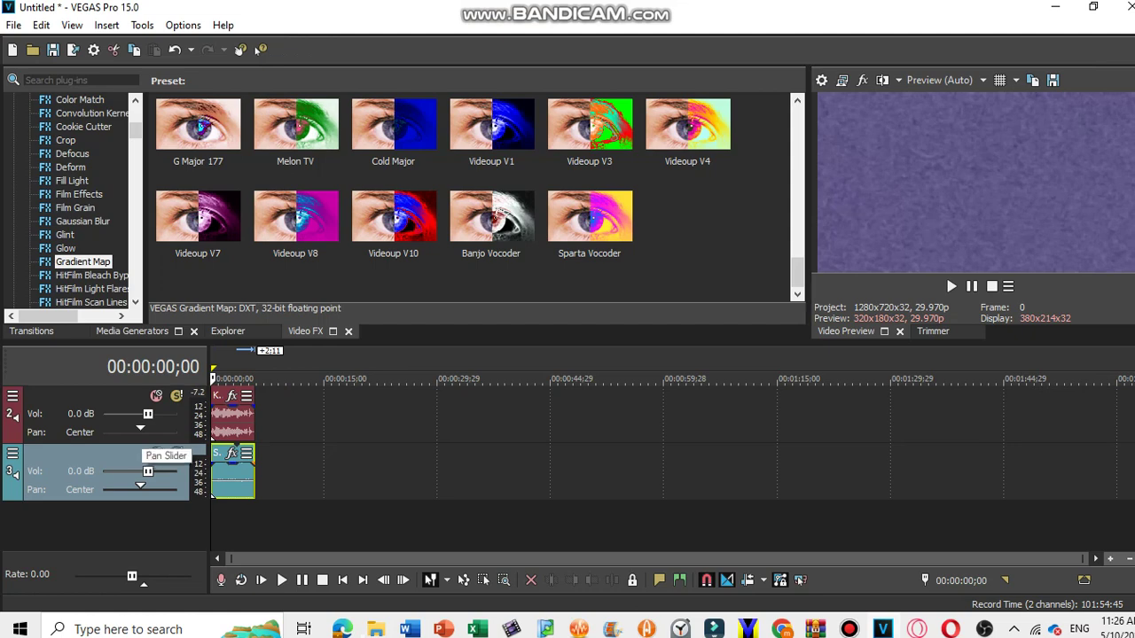
Pan audio track 2 fully left and audio track 3 fully right, and mute track 3
{"action": "left_click_drag", "start_coordinate": [140, 428], "coordinate": [104, 427]}
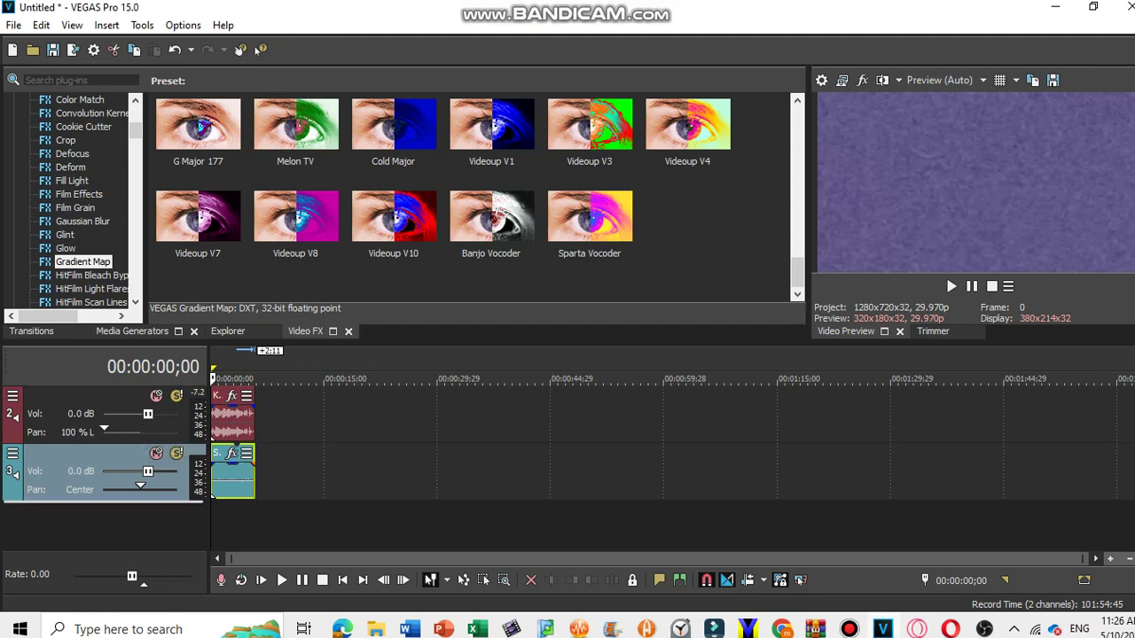
{"action": "left_click_drag", "start_coordinate": [140, 486], "coordinate": [177, 485]}
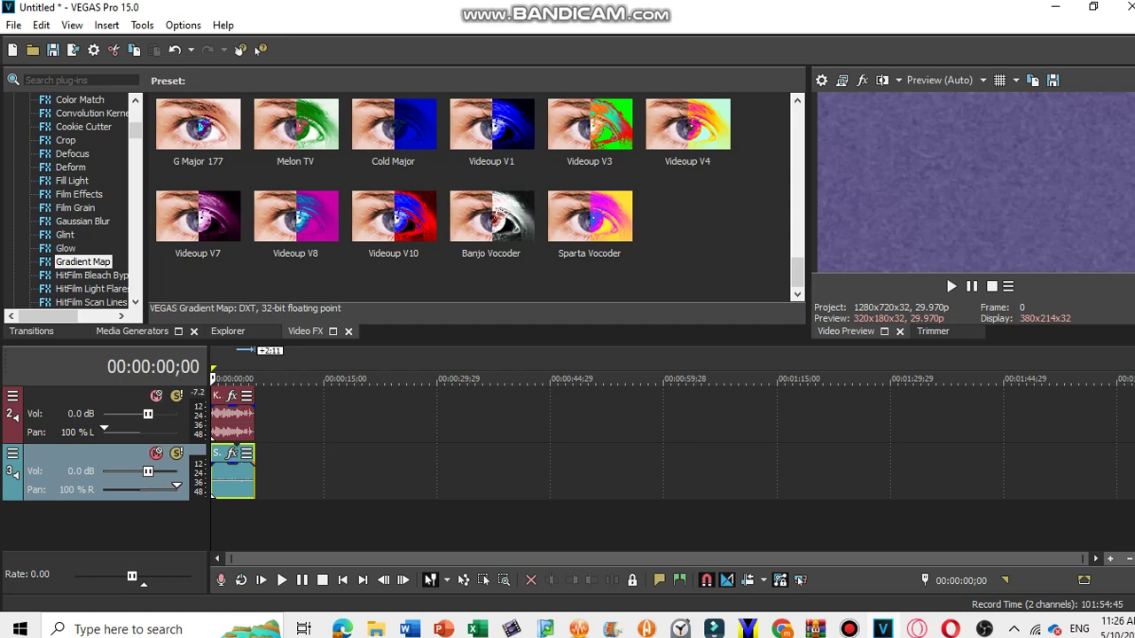
{"action": "left_click", "coordinate": [156, 453]}
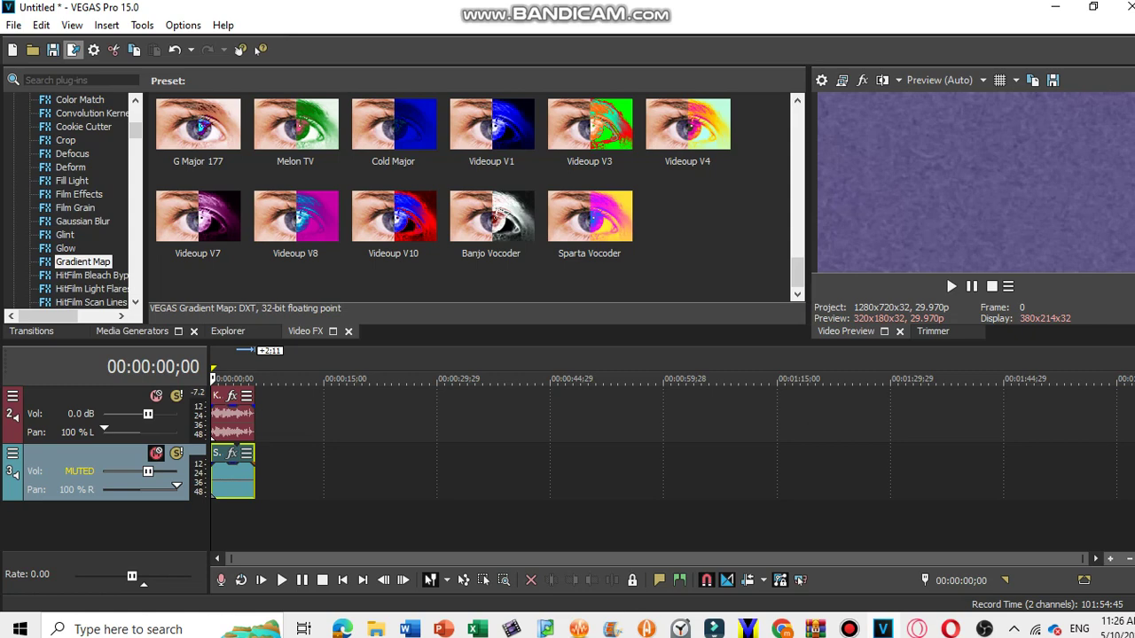
Render the project as a 48,000 Hz, 24 Bit, Stereo, PCM Wave file named VoKlaskyCsupo in the Downloads folder
{"action": "left_click", "coordinate": [73, 50]}
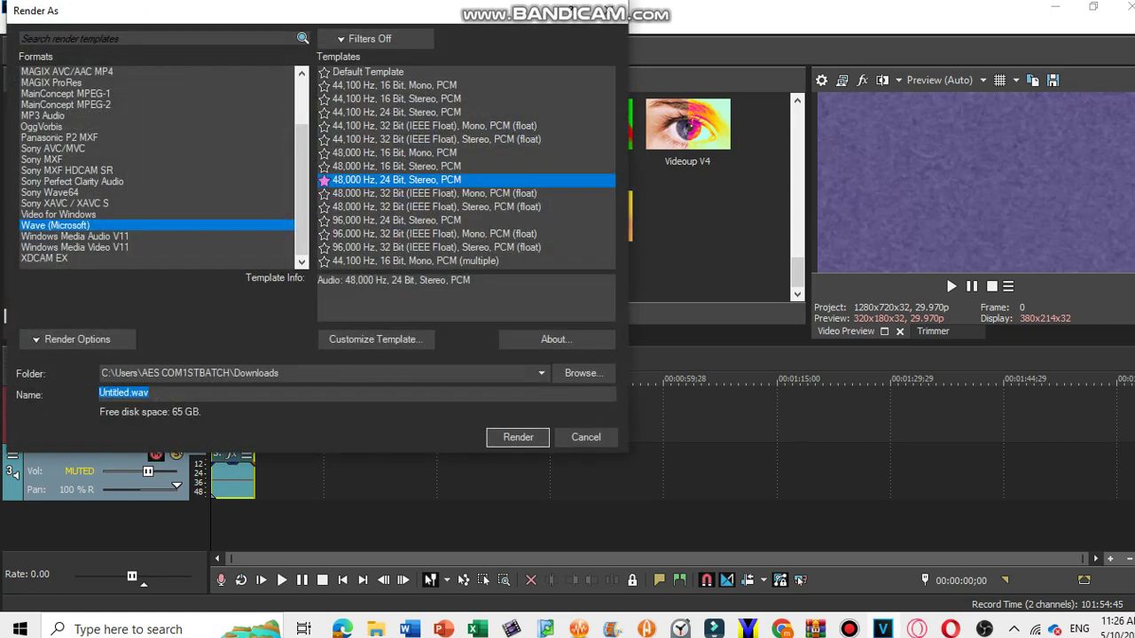
{"action": "type", "text": "VoKlaskyCsupo"}
{"action": "key", "text": "Return"}
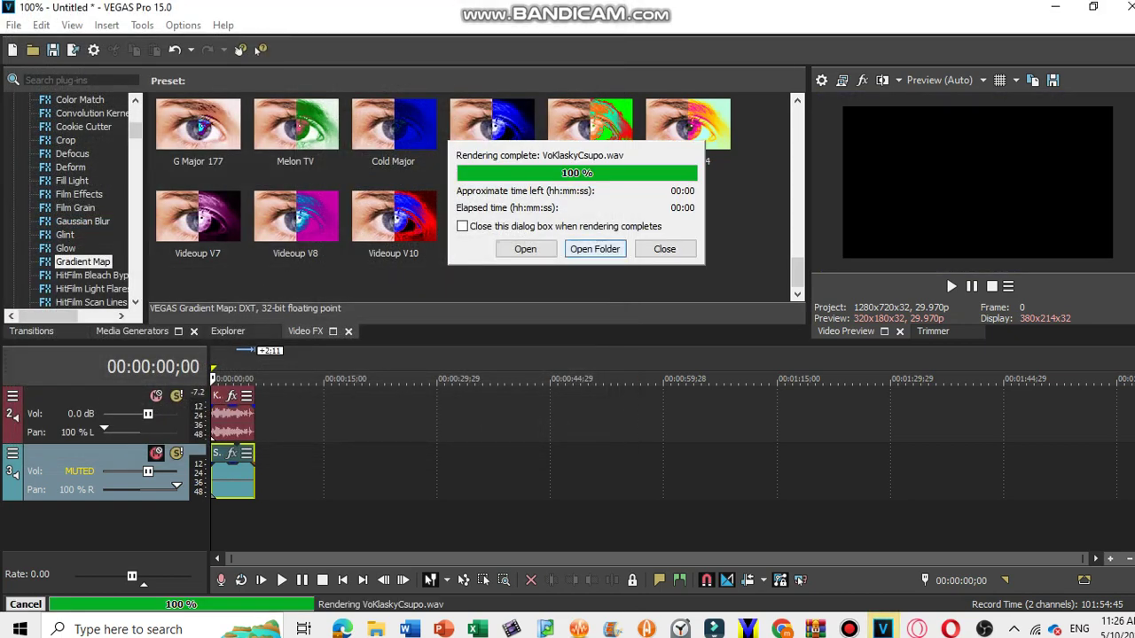
{"action": "left_click", "coordinate": [595, 249]}
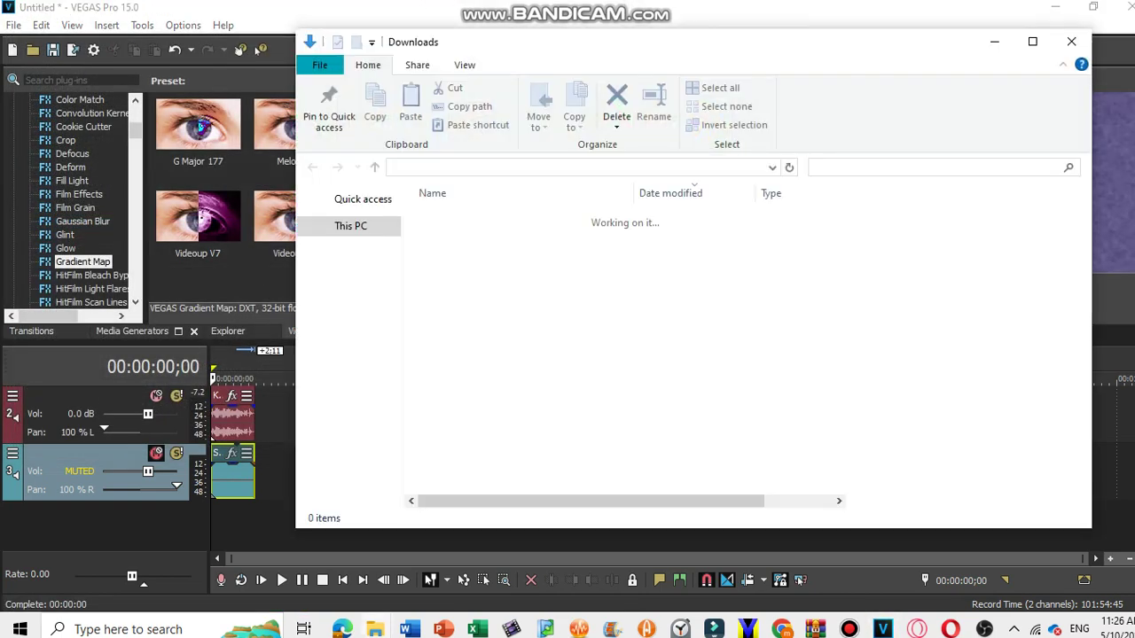
{"action": "left_click", "coordinate": [994, 41]}
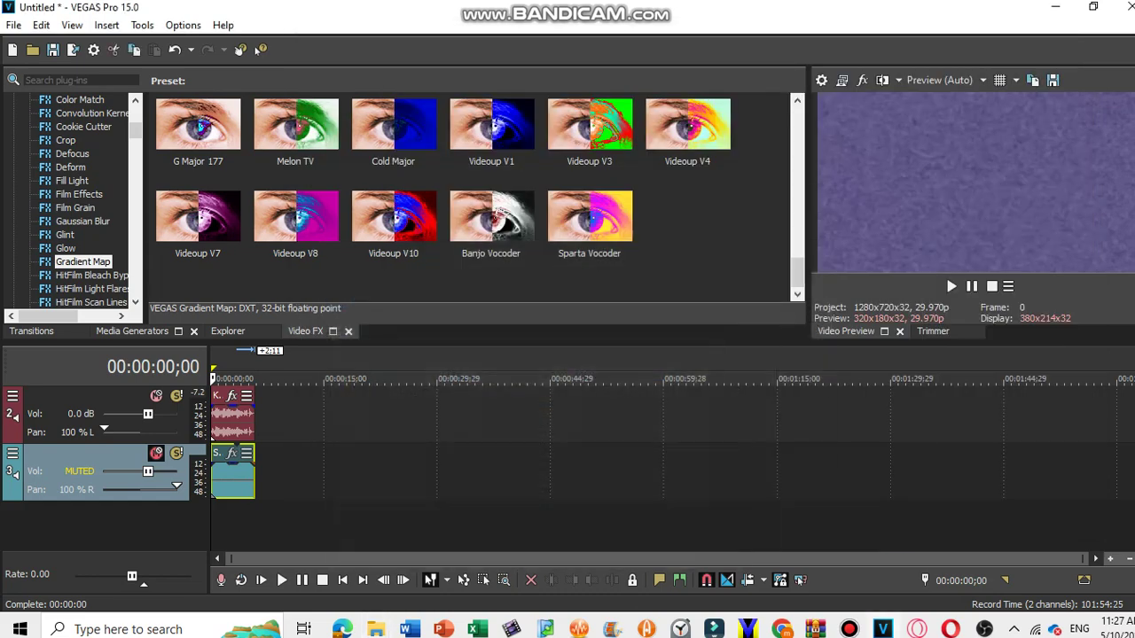
Unmute track 3 and render the project as a Wave file named VoKlaskyCsupoSpartaVocoder
{"action": "left_click", "coordinate": [156, 453]}
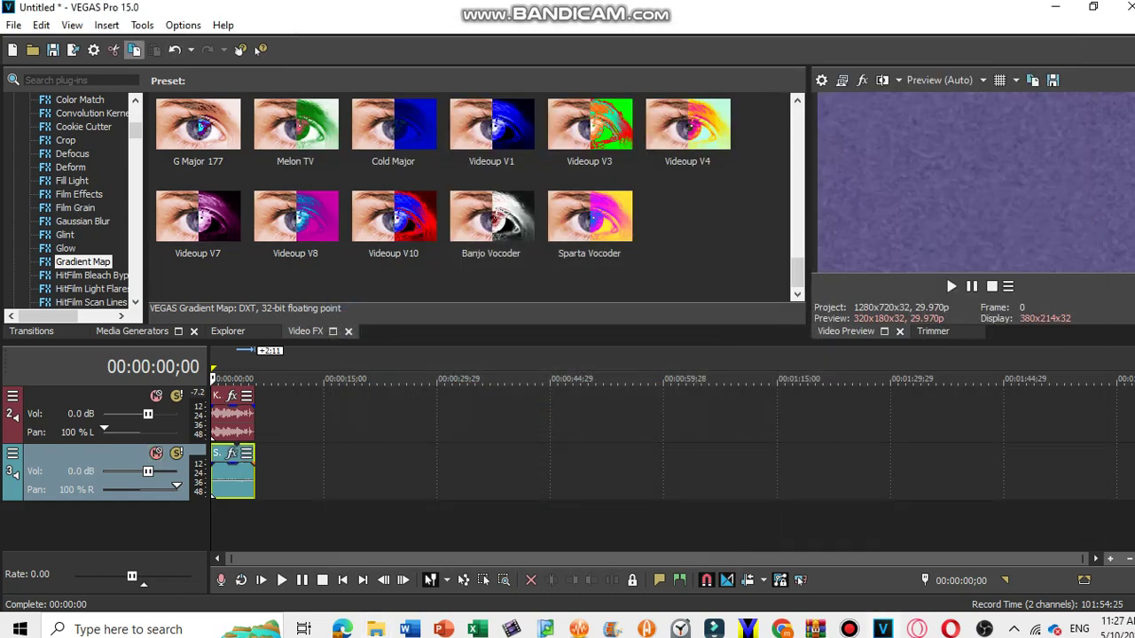
{"action": "left_click", "coordinate": [72, 49]}
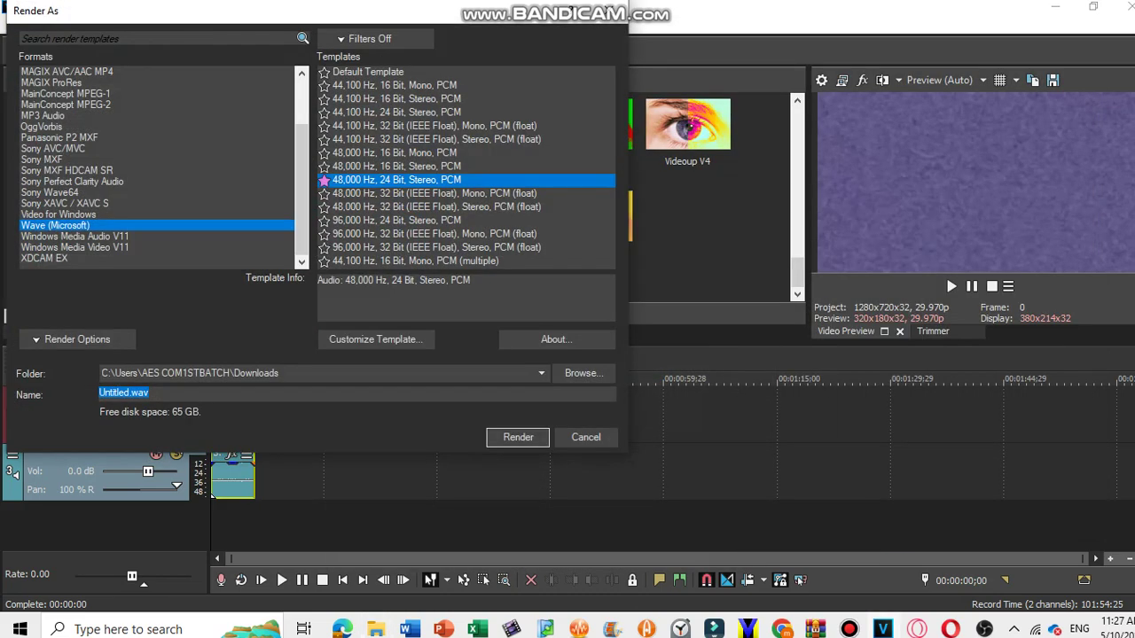
{"action": "type", "text": "VoKlaskyCsupoSpartaVocoder"}
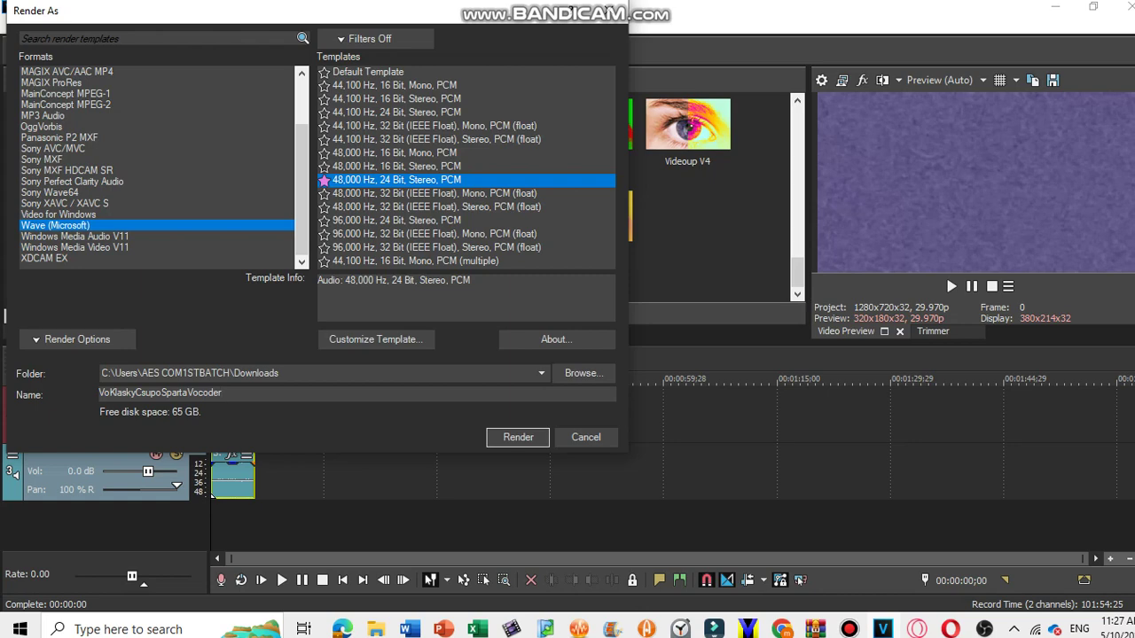
{"action": "key", "text": "Return"}
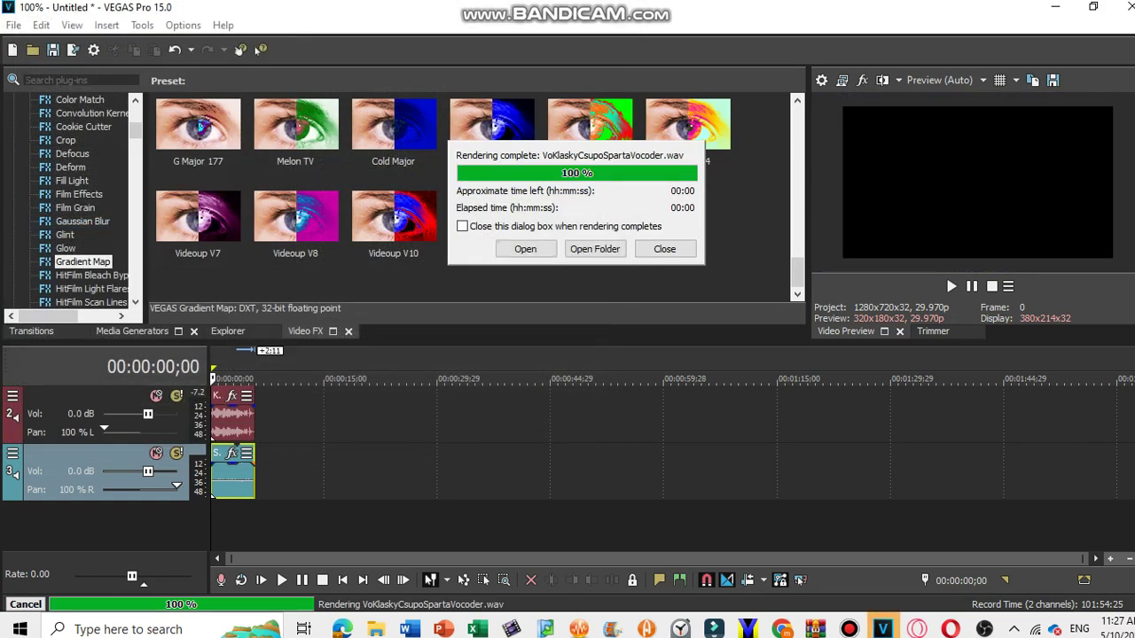
{"action": "key", "text": "Escape"}
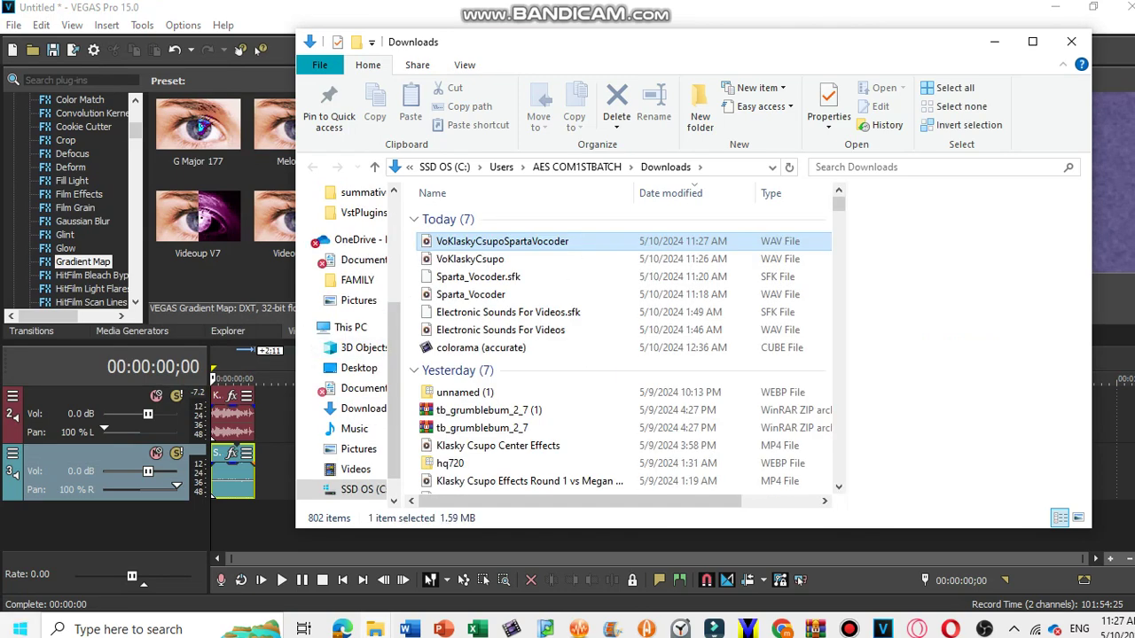
Switch to Audacity and import the VoKlaskyCsupo WAV file from the Downloads folder
{"action": "key", "text": "super"}
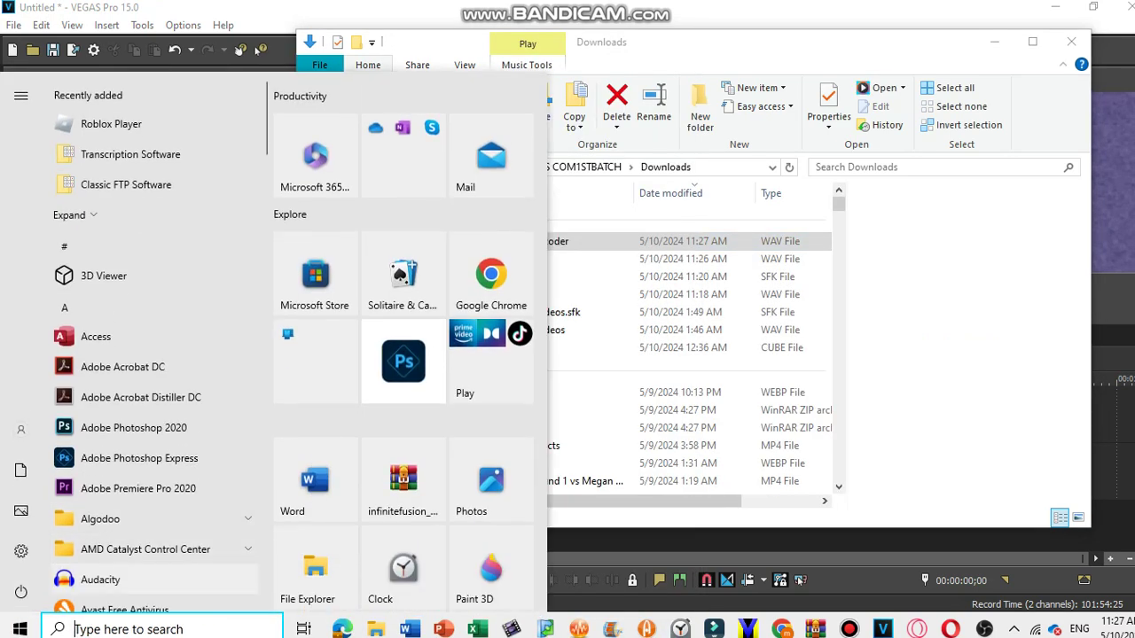
{"action": "key", "text": "Escape"}
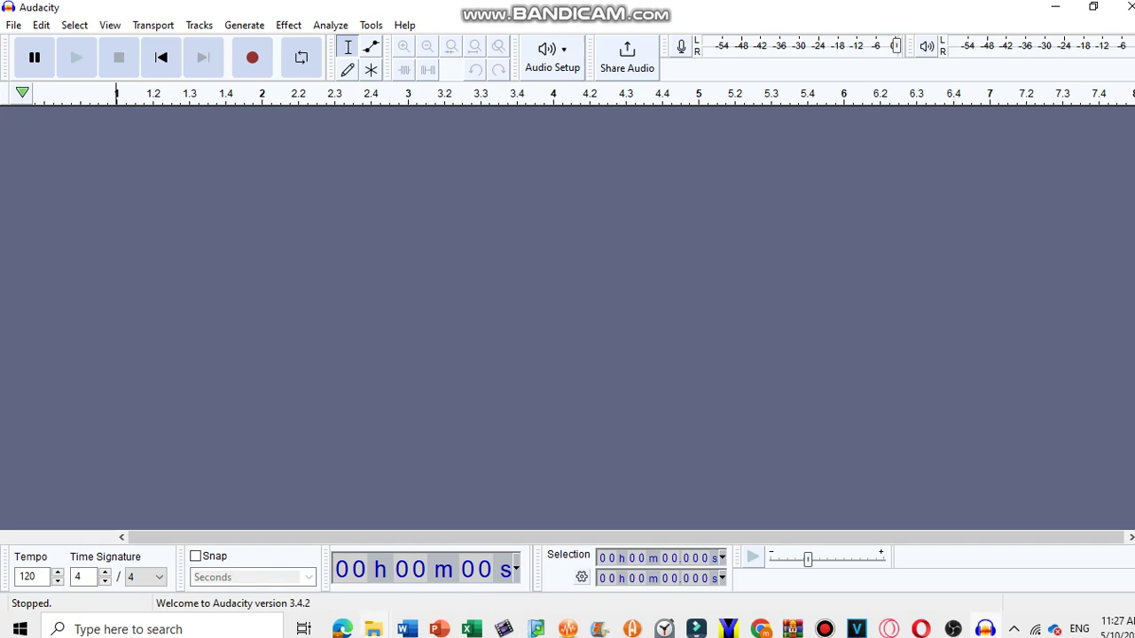
{"action": "left_click", "coordinate": [373, 629]}
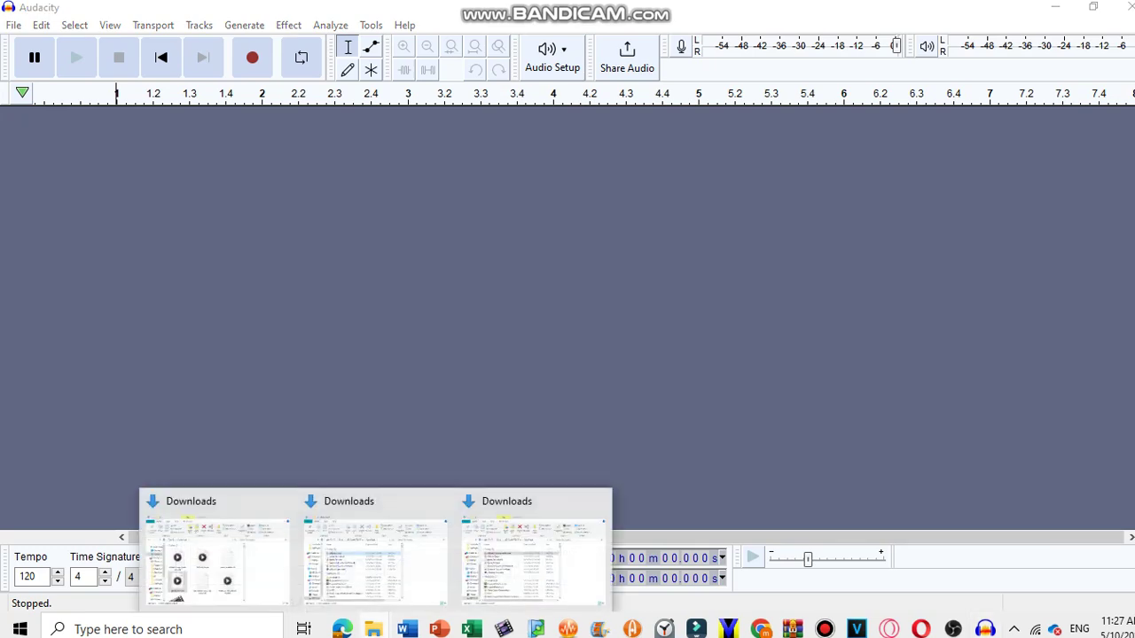
{"action": "left_click", "coordinate": [375, 559]}
{"action": "left_click_drag", "start_coordinate": [470, 259], "coordinate": [151, 256]}
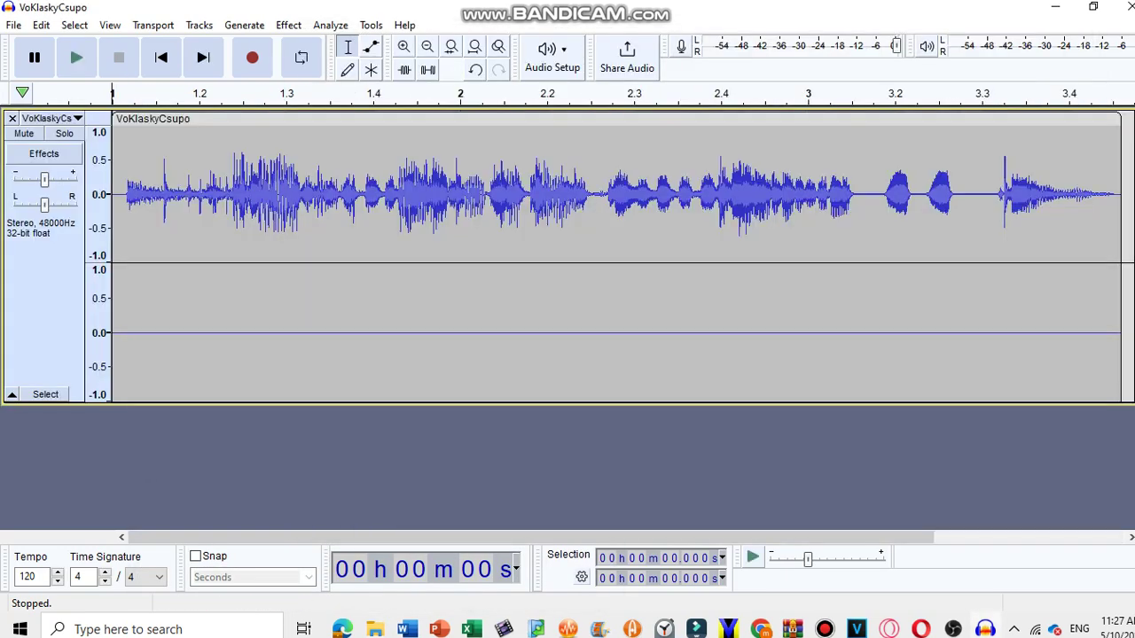
Import the VoKlaskyCsupoSpartaVocoder WAV file from Downloads as a second track below the first
{"action": "left_click", "coordinate": [373, 629]}
{"action": "left_click", "coordinate": [510, 558]}
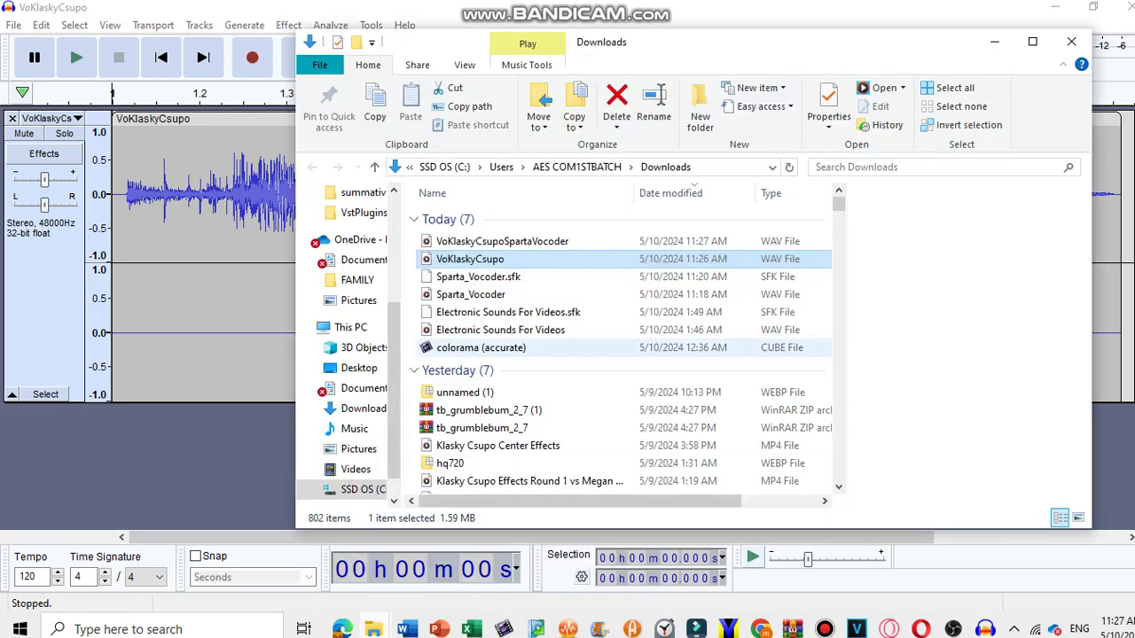
{"action": "left_click_drag", "start_coordinate": [502, 241], "coordinate": [120, 500]}
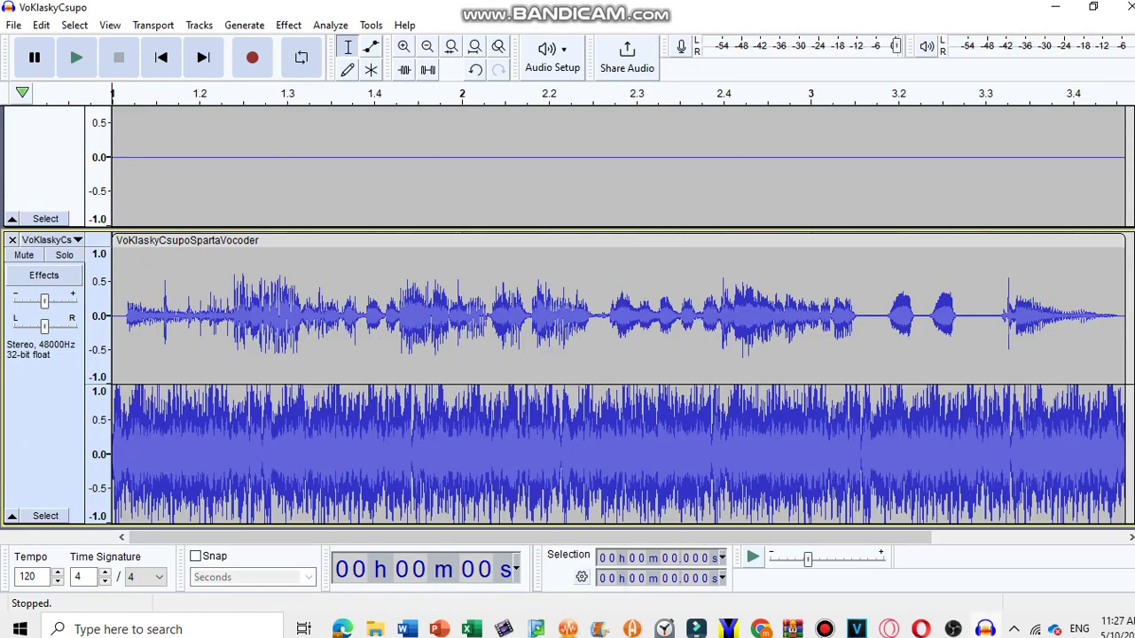
Split both the VoKlaskyCsupo and the VoKlaskyCsupoSpartaVocoder stereo tracks into separate channel tracks
{"action": "scroll", "coordinate": [120, 501], "scroll_direction": "up", "scroll_amount": 4}
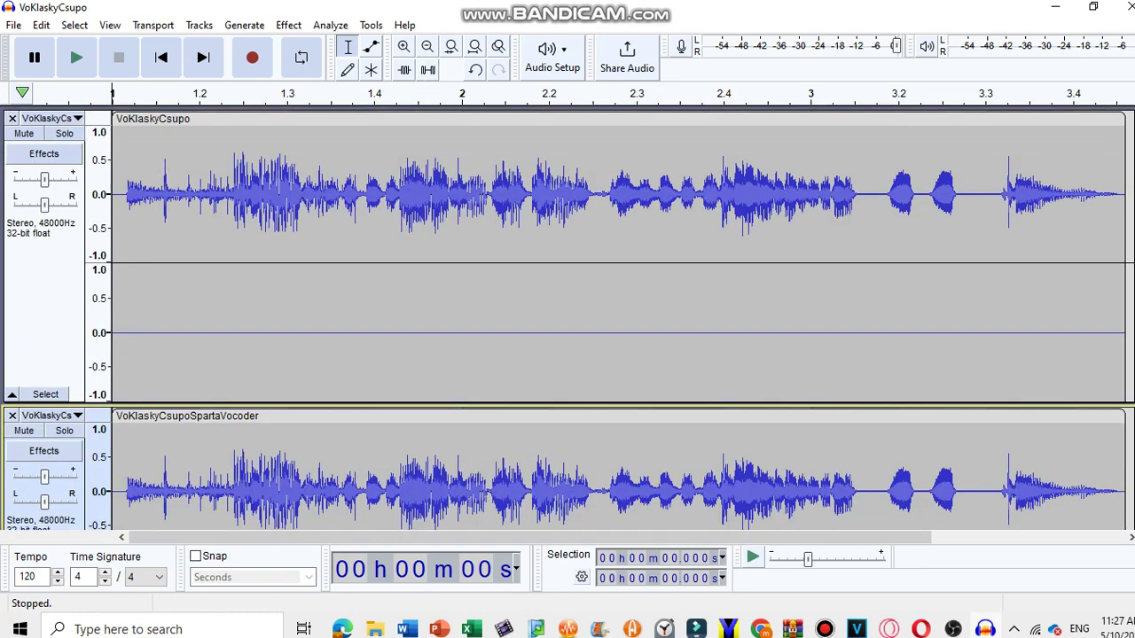
{"action": "left_click", "coordinate": [45, 118]}
{"action": "left_click", "coordinate": [79, 372]}
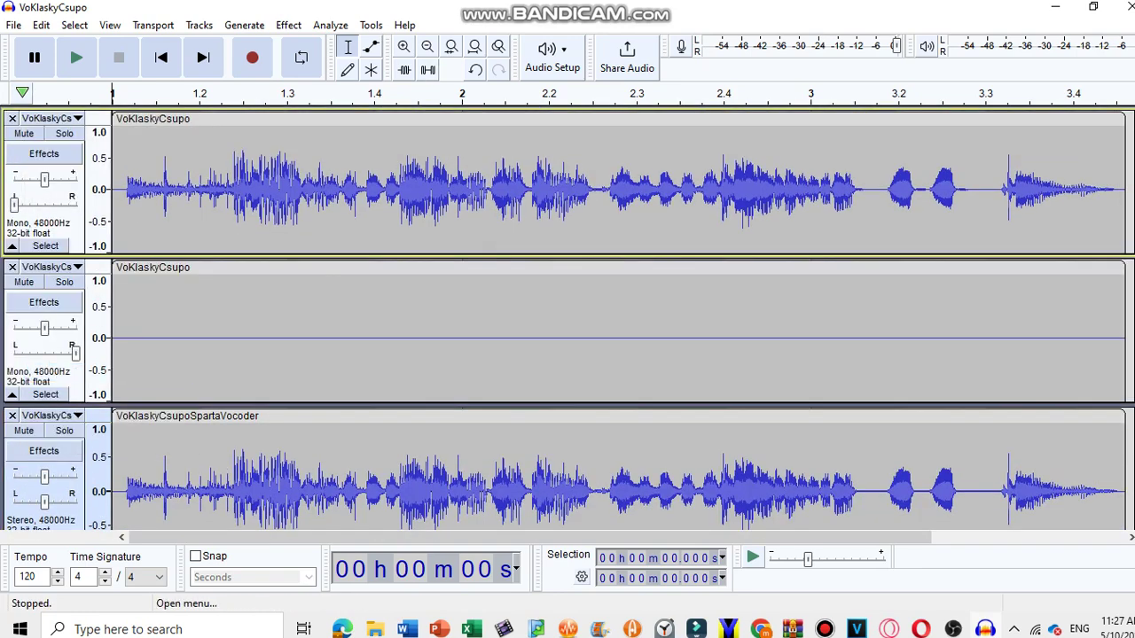
{"action": "left_click", "coordinate": [44, 415]}
{"action": "left_click", "coordinate": [79, 345]}
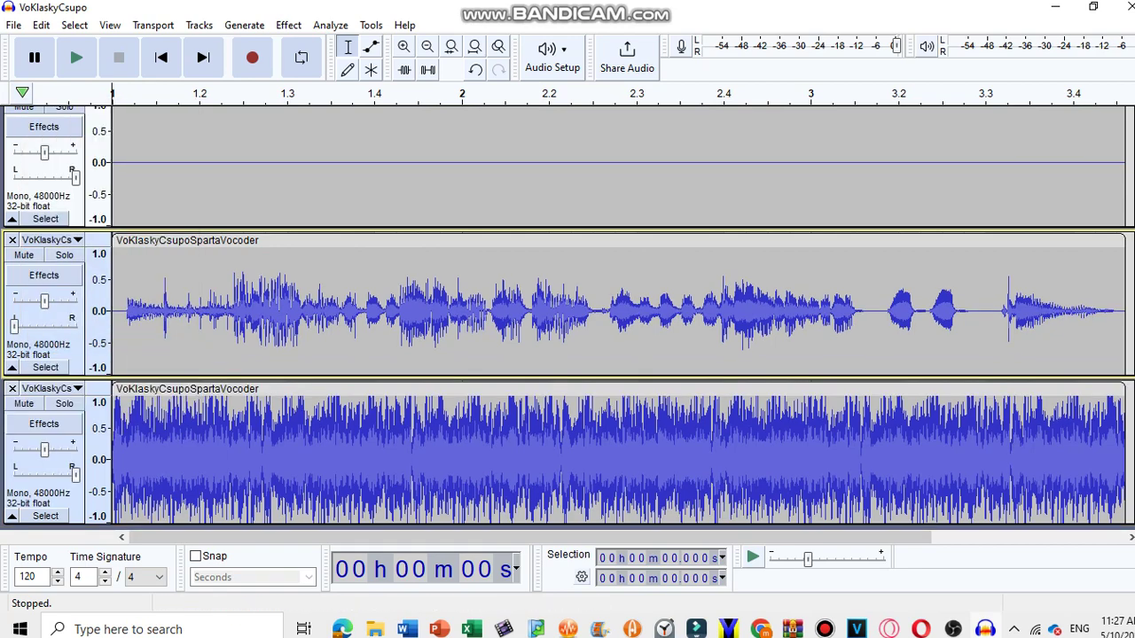
Delete the silent right-channel VoKlaskyCsupo track and the left-channel VoKlaskyCsupoSpartaVocoder track
{"action": "scroll", "coordinate": [567, 319], "scroll_direction": "up", "scroll_amount": 2}
{"action": "scroll", "coordinate": [568, 319], "scroll_direction": "up", "scroll_amount": 1}
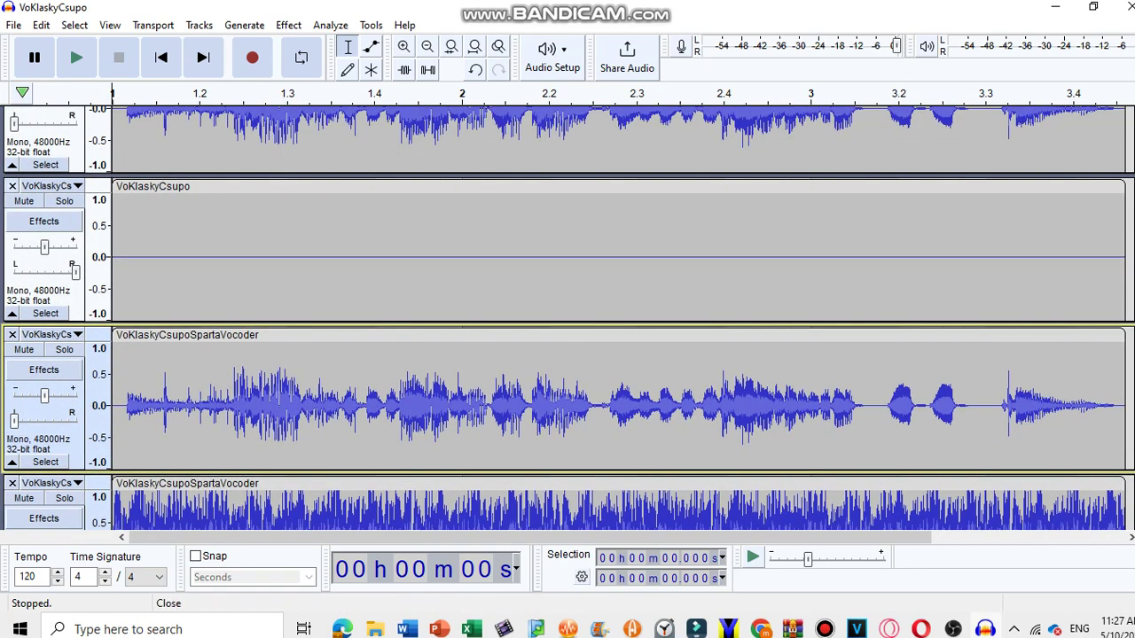
{"action": "left_click", "coordinate": [11, 185]}
{"action": "left_click", "coordinate": [11, 185]}
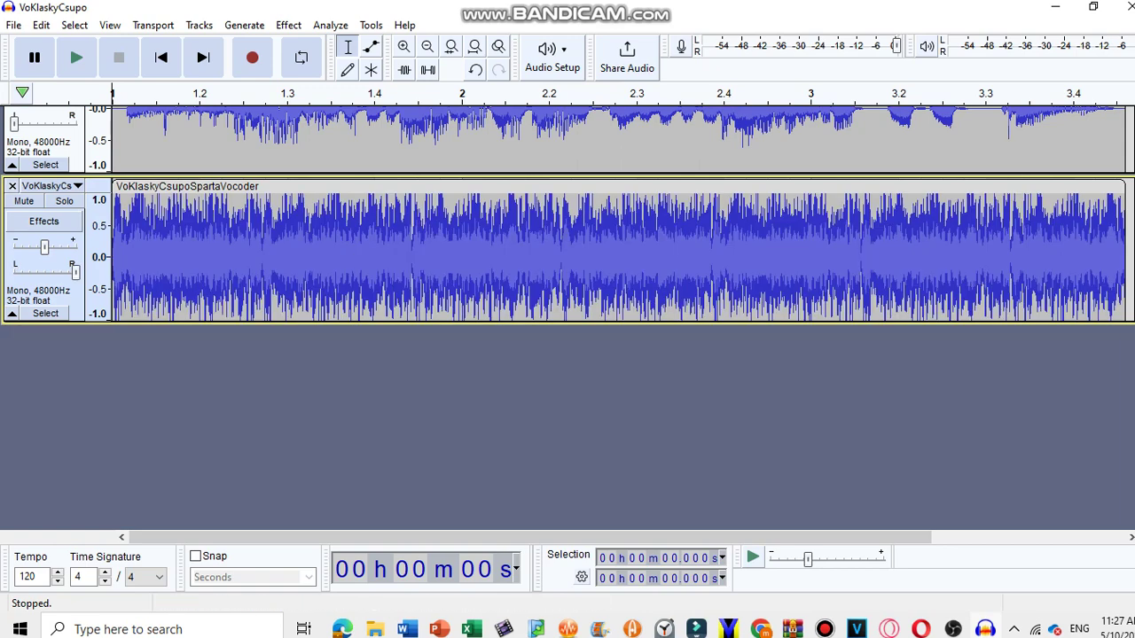
{"action": "scroll", "coordinate": [567, 231], "scroll_direction": "up", "scroll_amount": 2}
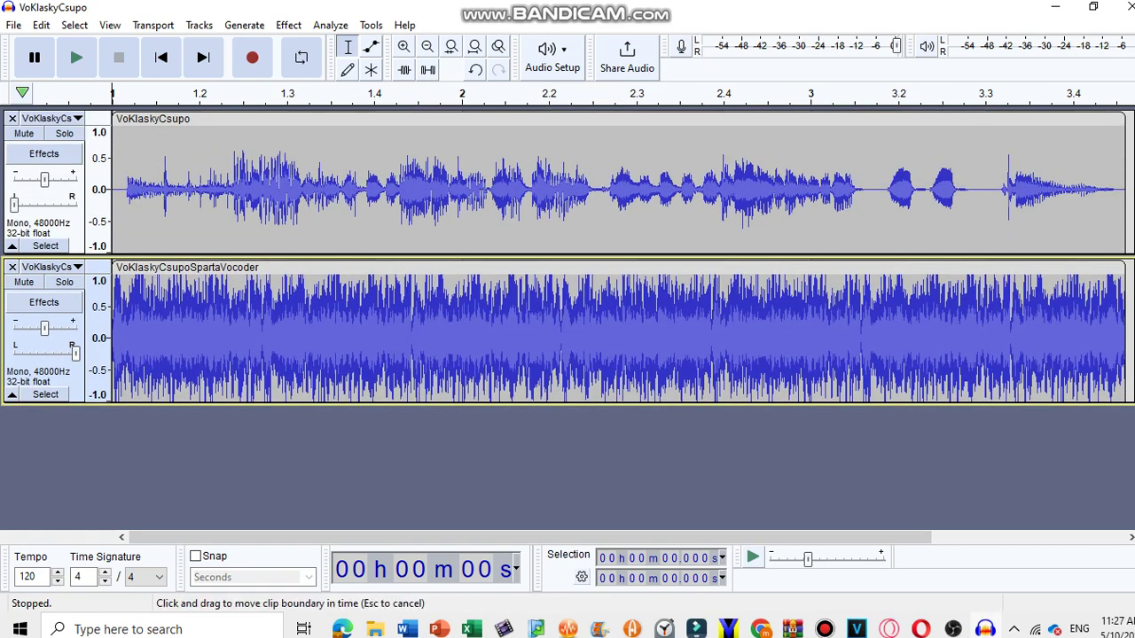
Select the full length of the two remaining mono tracks and combine them into one stereo track
{"action": "left_click_drag", "start_coordinate": [1126, 191], "coordinate": [113, 190]}
{"action": "left_click", "coordinate": [49, 118]}
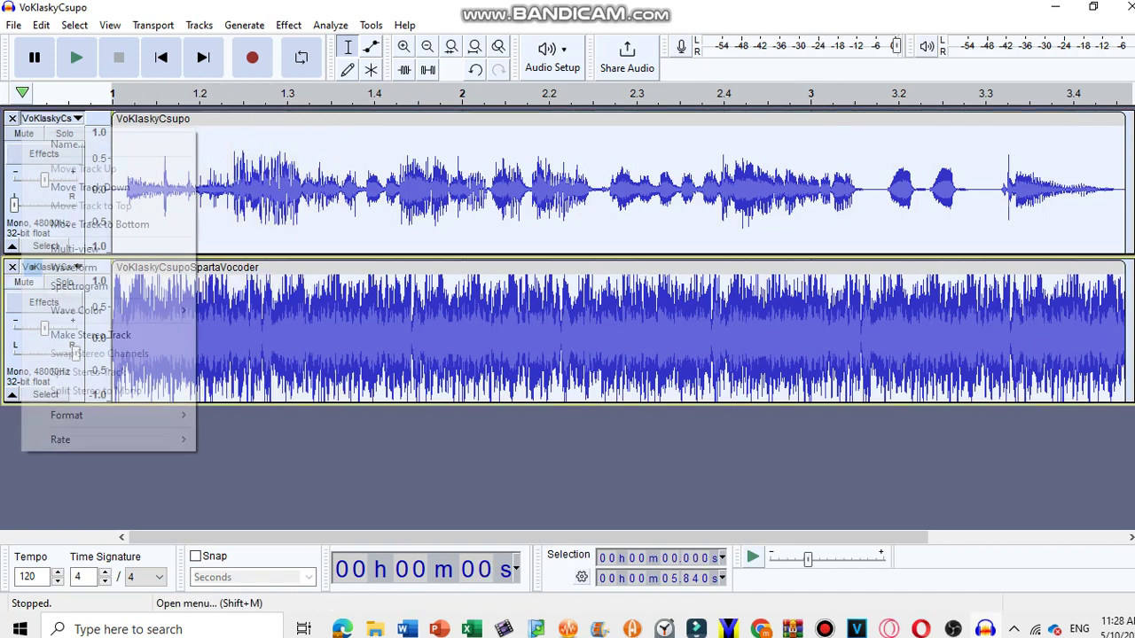
{"action": "left_click", "coordinate": [89, 336]}
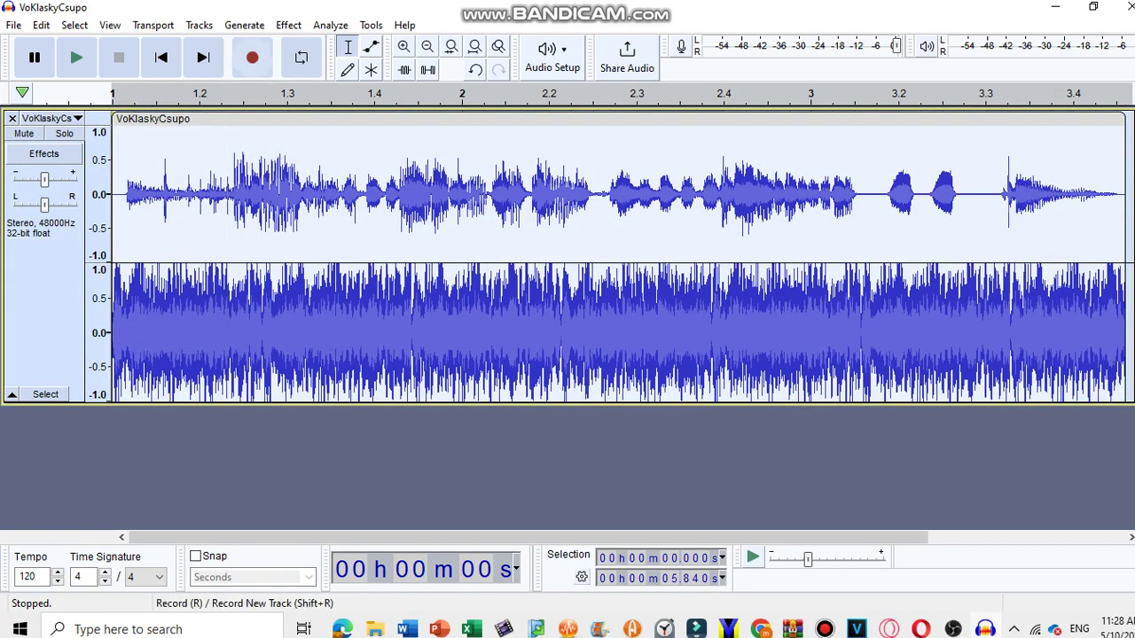
Apply the Vocoder effect to the stereo track with distance 20, Both Channels output and 40 bands, and play back the result
{"action": "left_click", "coordinate": [289, 25]}
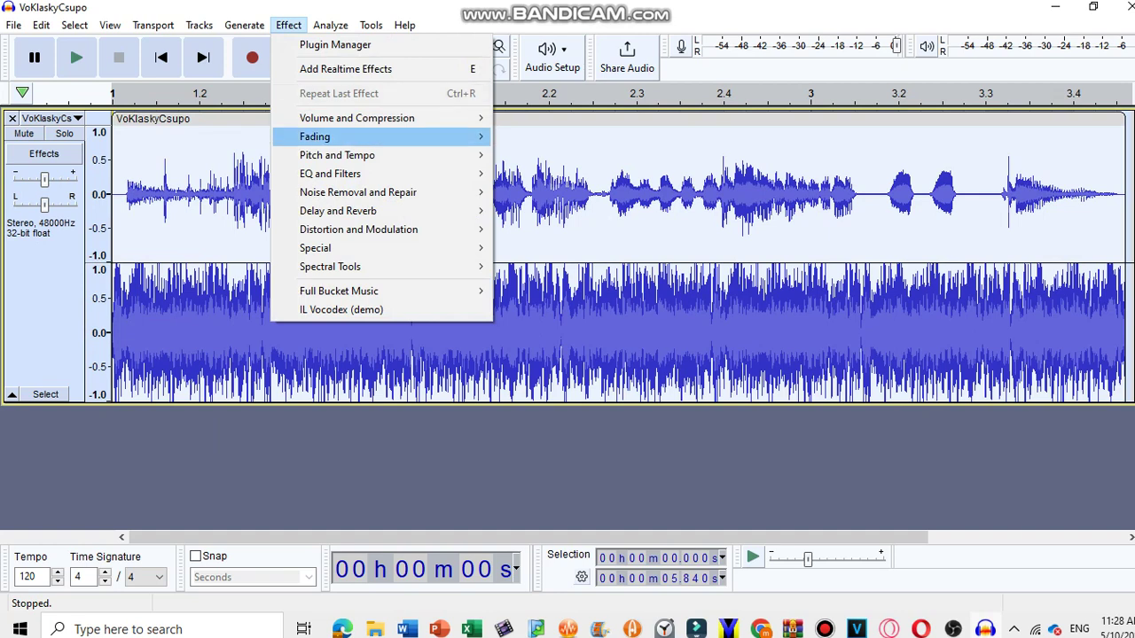
{"action": "key", "text": "Down"}
{"action": "key", "text": "Down"}
{"action": "key", "text": "Down"}
{"action": "key", "text": "Down"}
{"action": "key", "text": "Down"}
{"action": "key", "text": "Right"}
{"action": "key", "text": "Down"}
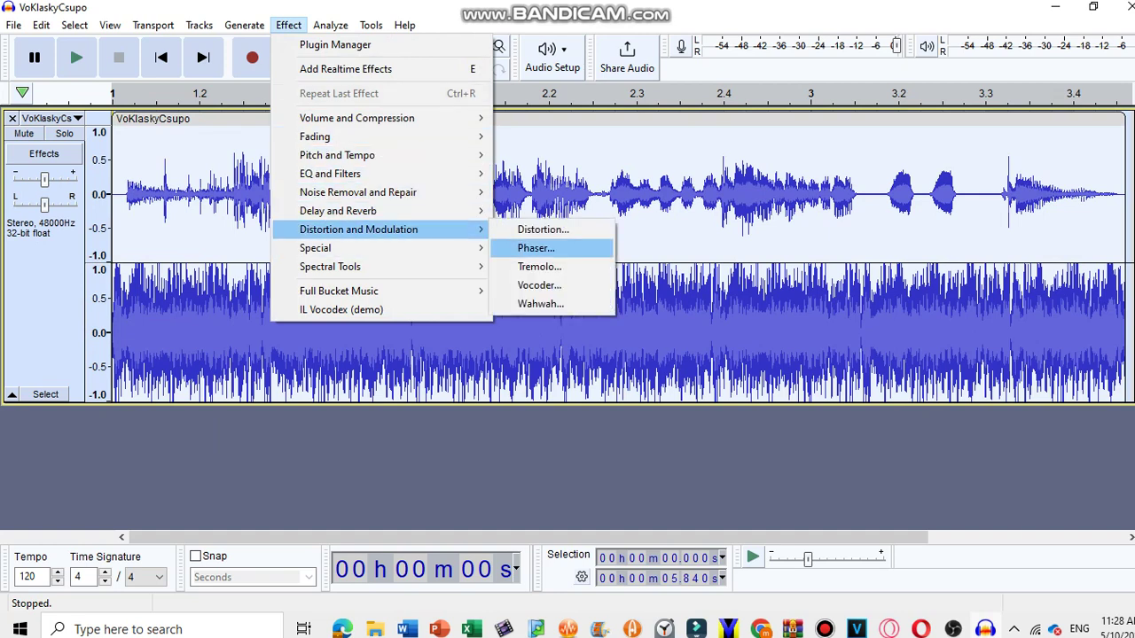
{"action": "key", "text": "Down"}
{"action": "key", "text": "Down"}
{"action": "key", "text": "Return"}
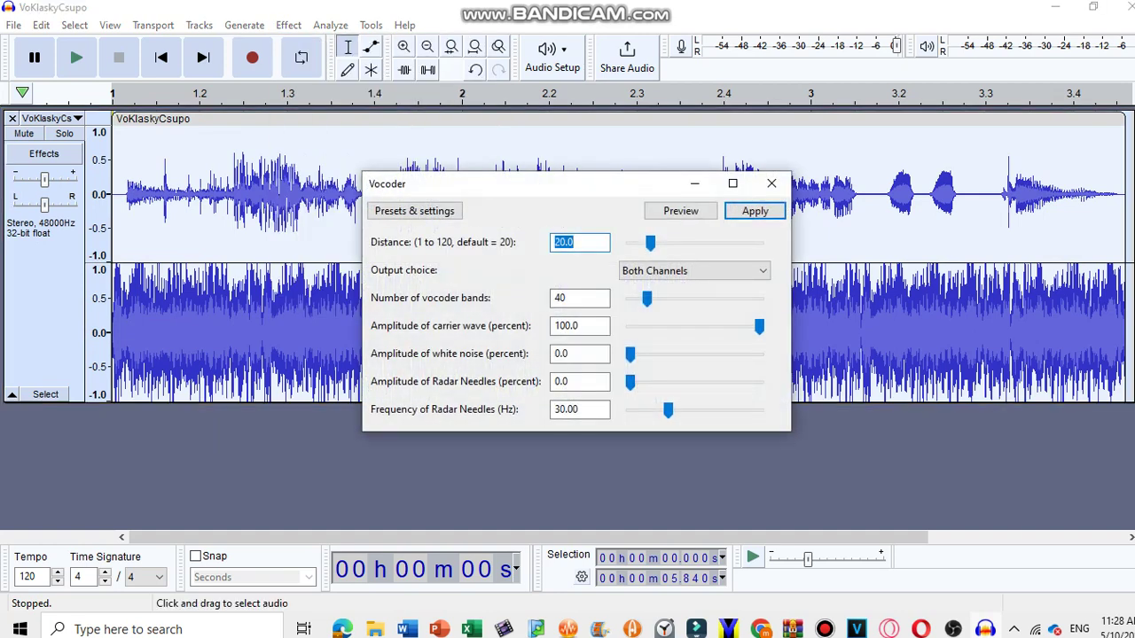
{"action": "key", "text": "Return"}
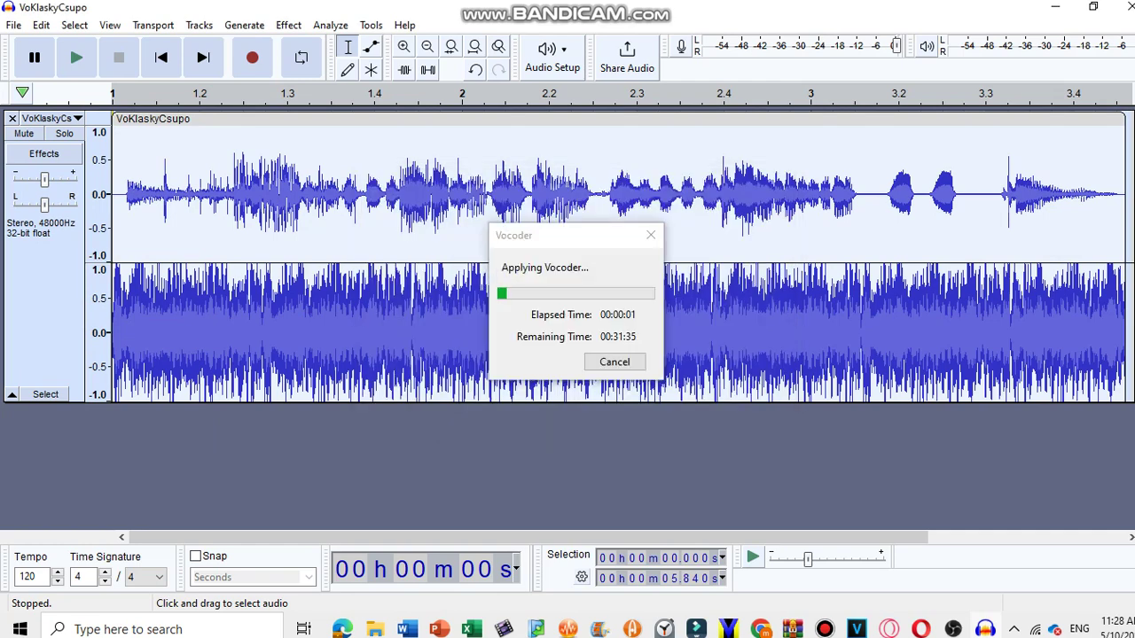
{"action": "left_click", "coordinate": [77, 58]}
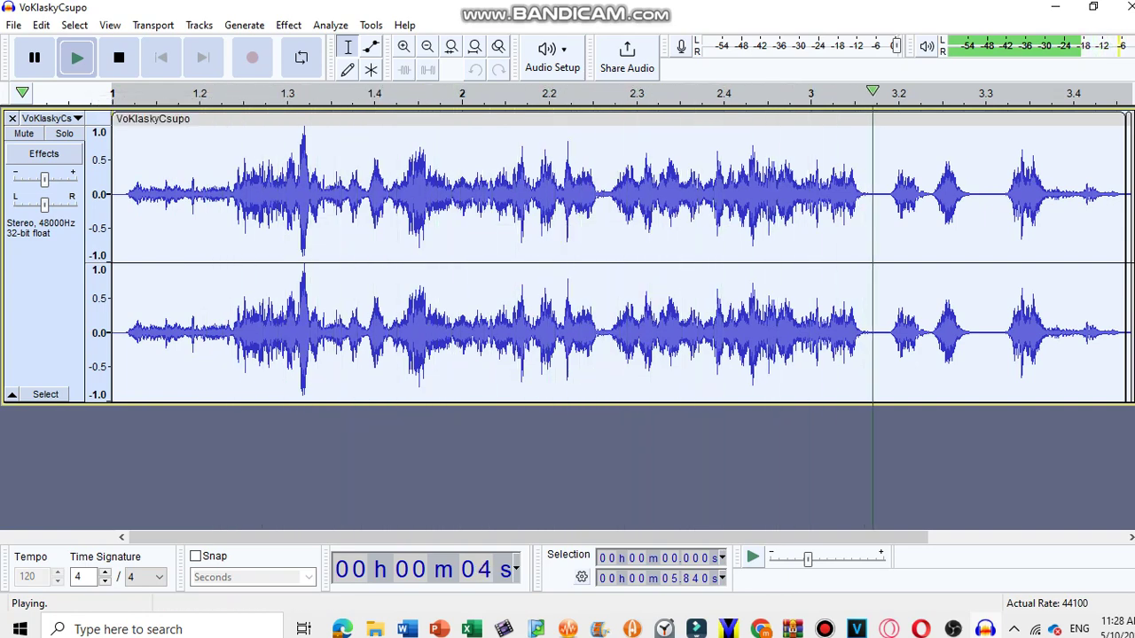
{"action": "left_click", "coordinate": [119, 58]}
Export the vocoded selection as a stereo WAV file named Klasky Csupo in Sparta Vocoder
{"action": "left_click", "coordinate": [13, 25]}
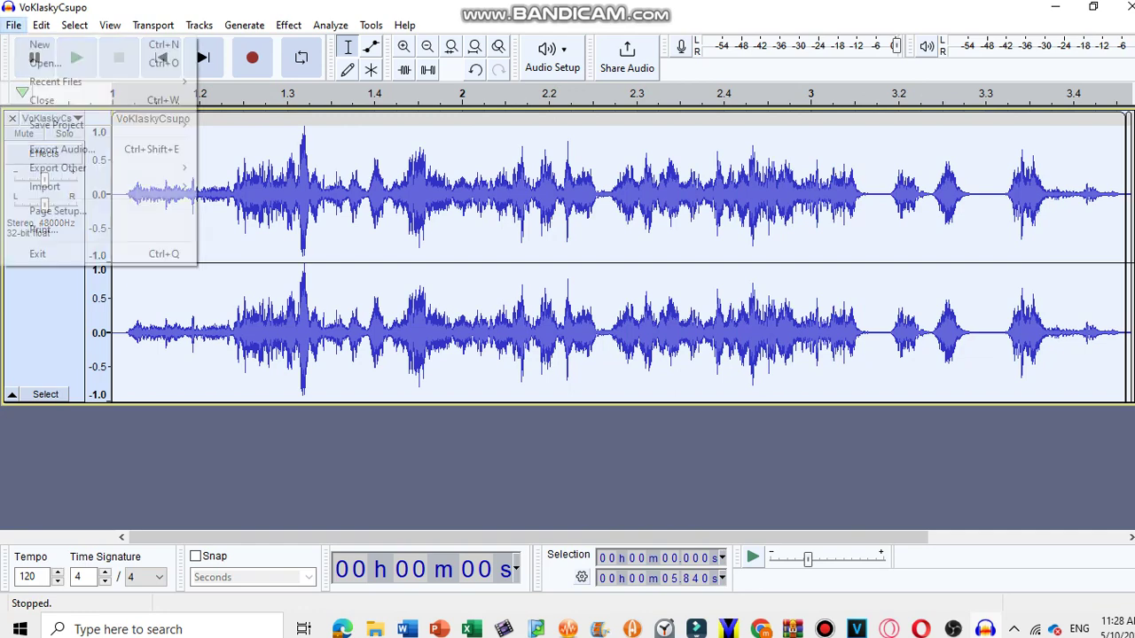
{"action": "left_click", "coordinate": [62, 149]}
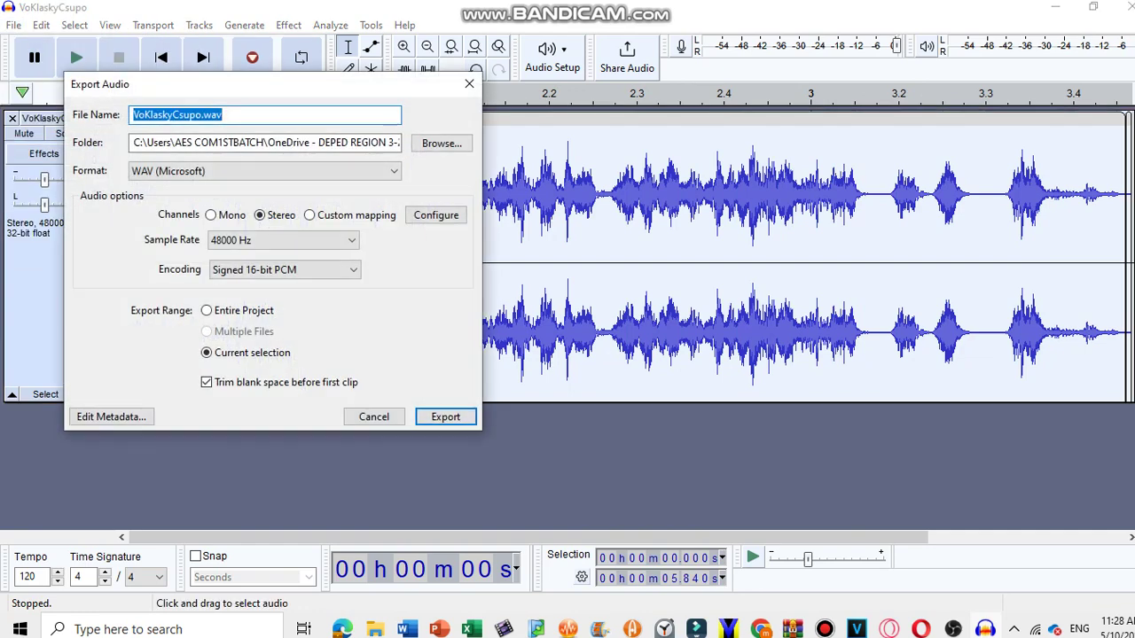
{"action": "type", "text": "Kla"}
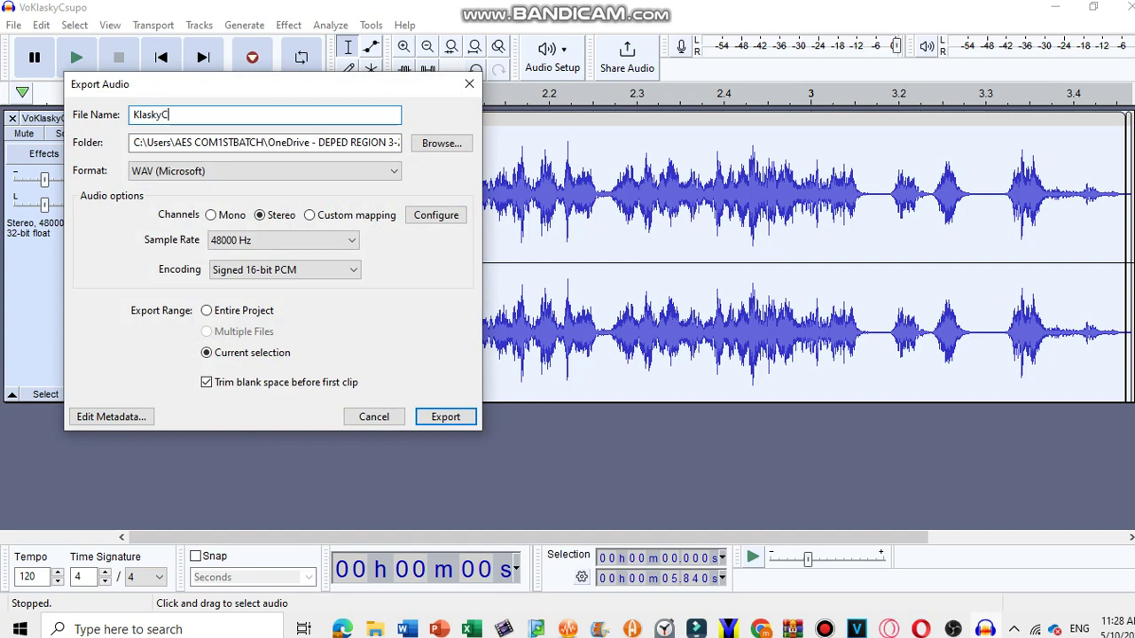
{"action": "type", "text": "sky Csupo in"}
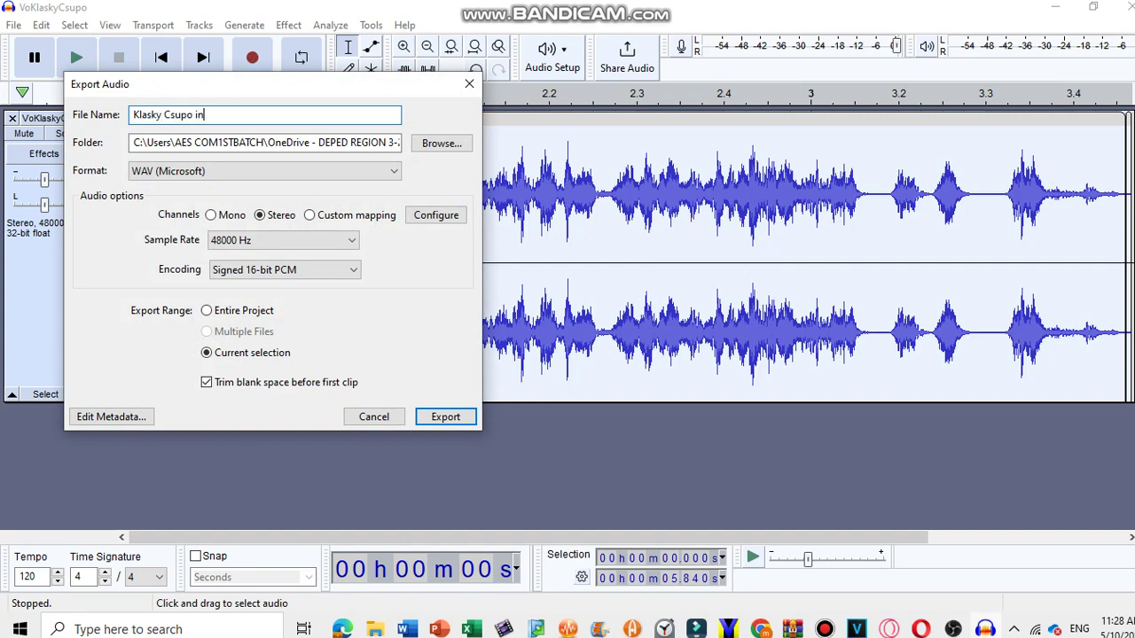
{"action": "type", "text": " Sparta Vo"}
{"action": "type", "text": "r"}
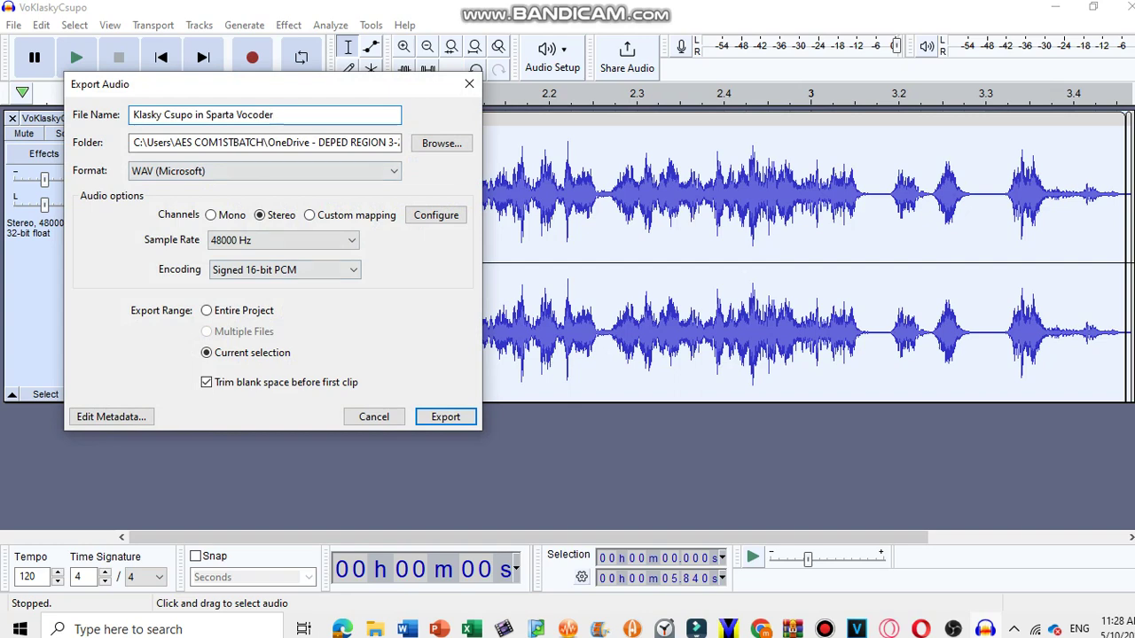
{"action": "key", "text": "Return"}
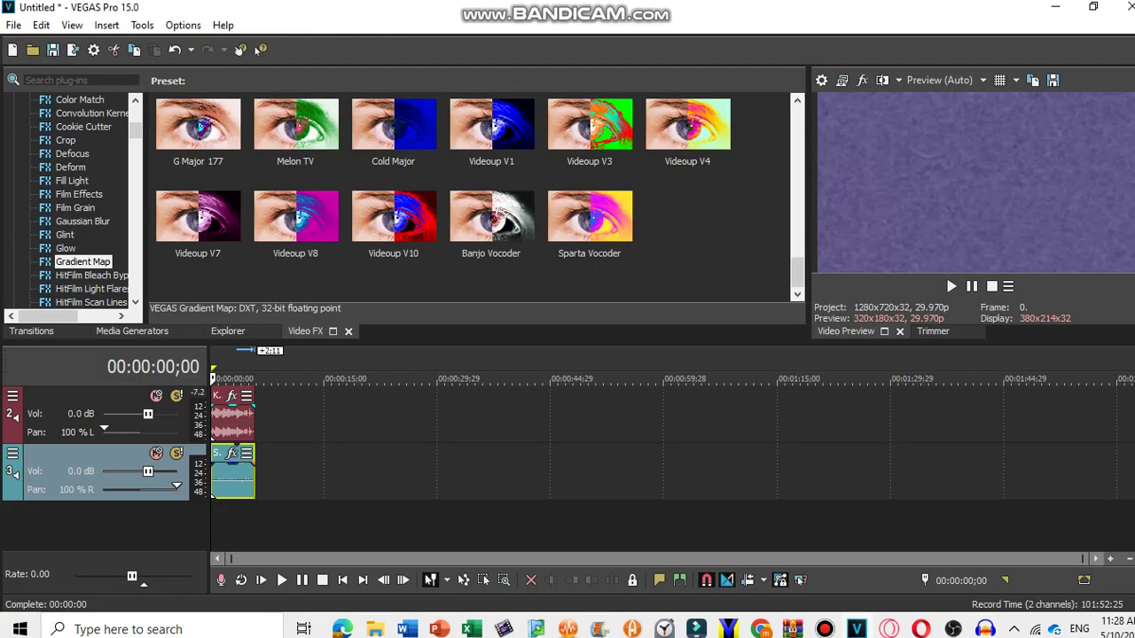
Switch to VEGAS Pro and delete both panned audio tracks, keeping only the video track
{"action": "left_click", "coordinate": [53, 405]}
{"action": "right_click", "coordinate": [48, 404]}
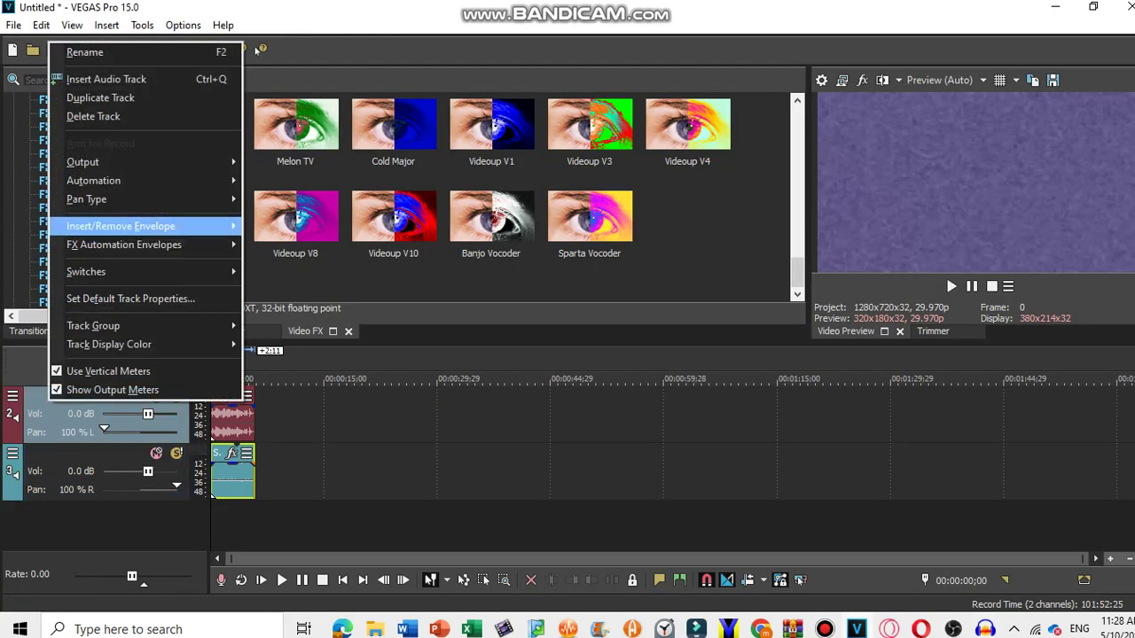
{"action": "left_click", "coordinate": [89, 113]}
{"action": "right_click", "coordinate": [85, 403]}
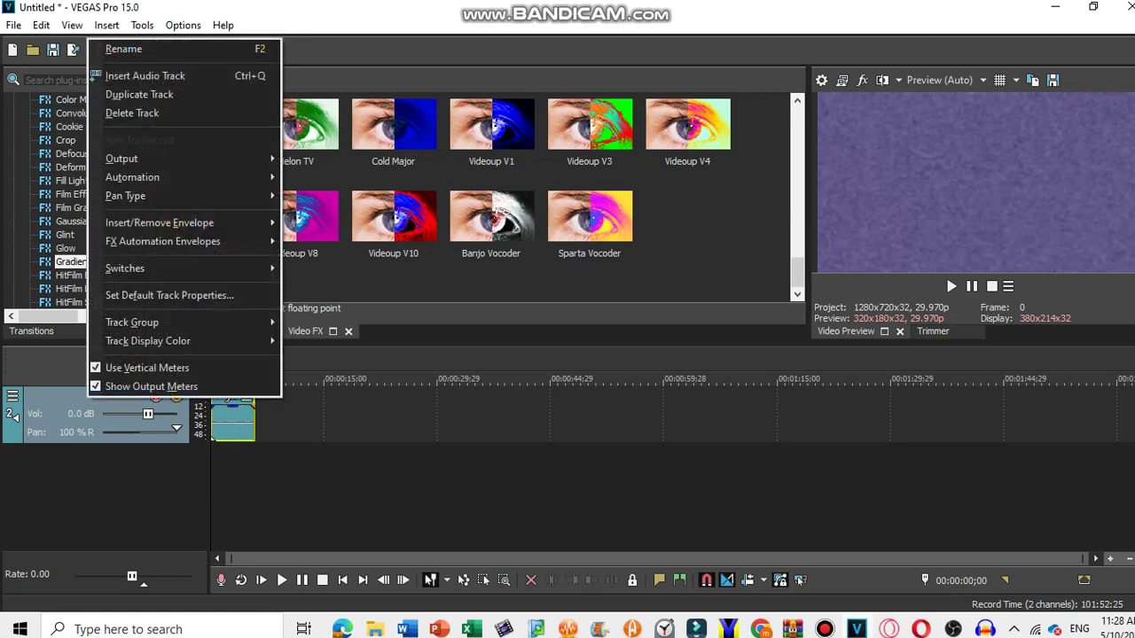
{"action": "left_click", "coordinate": [116, 112]}
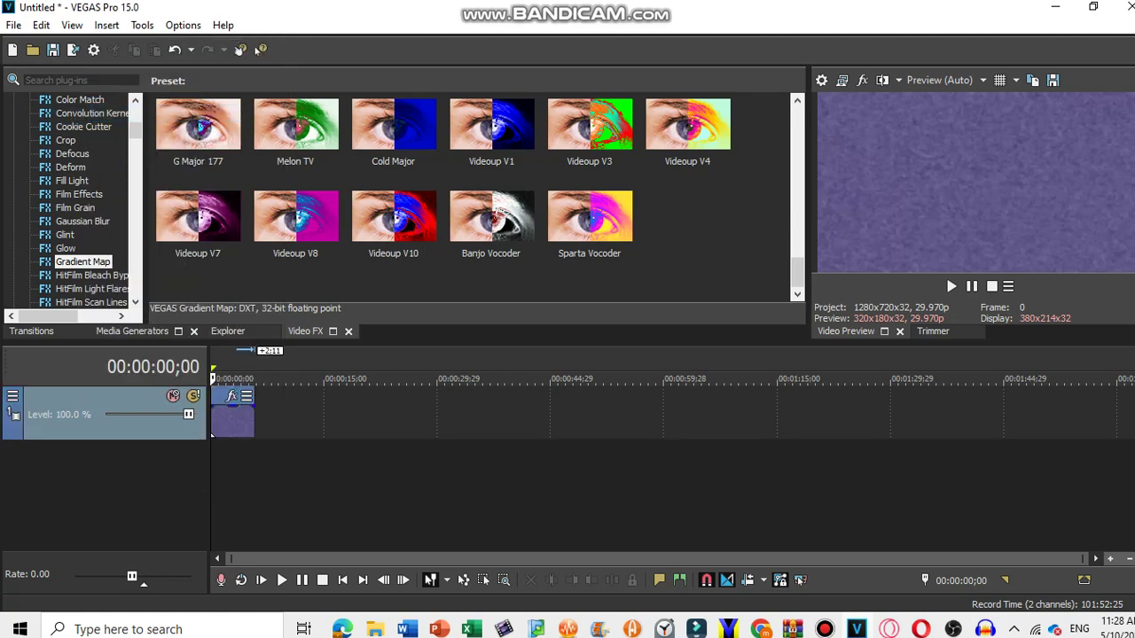
Search Quick access in File Explorer for sparta and place Klasky Csupo in Sparta Vocoder below the video at the timeline start
{"action": "mouse_move", "coordinate": [374, 628]}
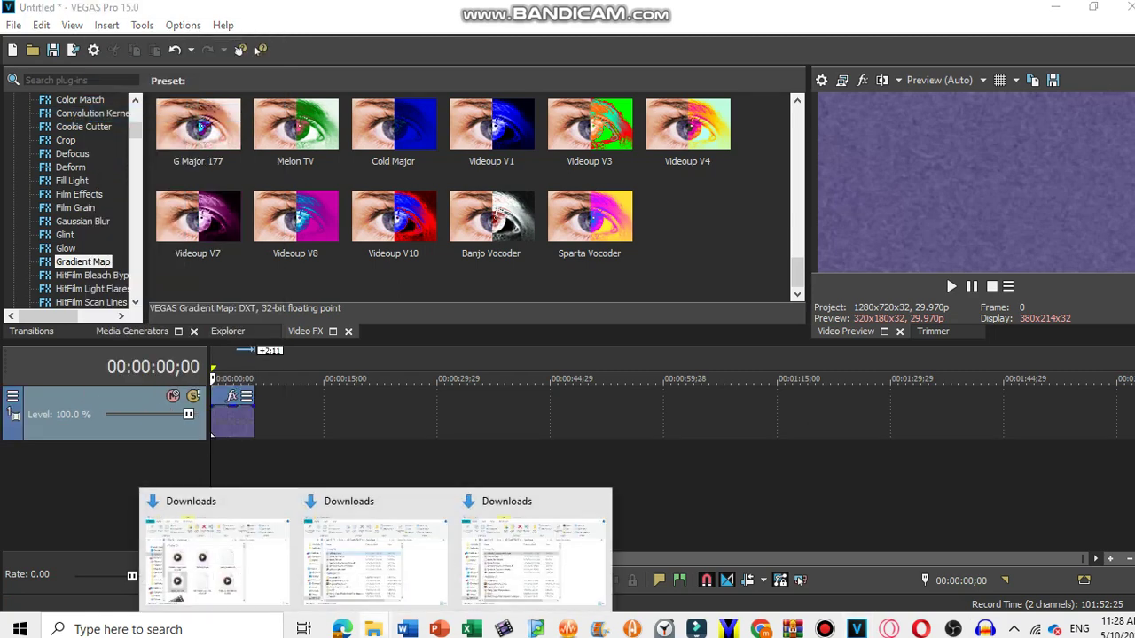
{"action": "left_click", "coordinate": [532, 559]}
{"action": "scroll", "coordinate": [355, 240], "scroll_direction": "up", "scroll_amount": 3}
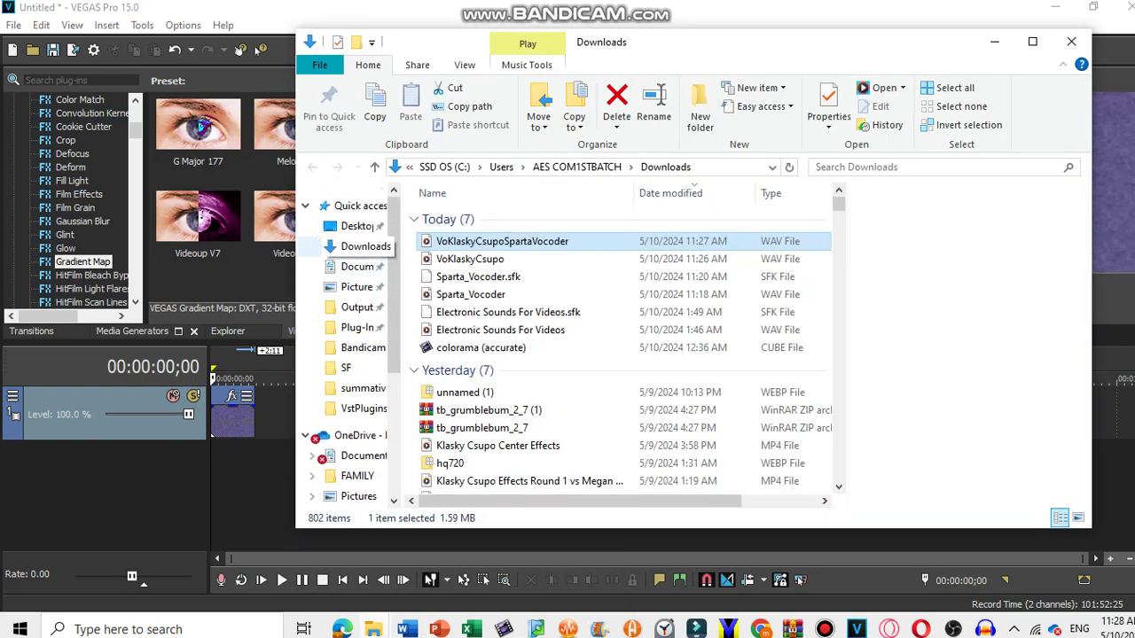
{"action": "left_click", "coordinate": [355, 205]}
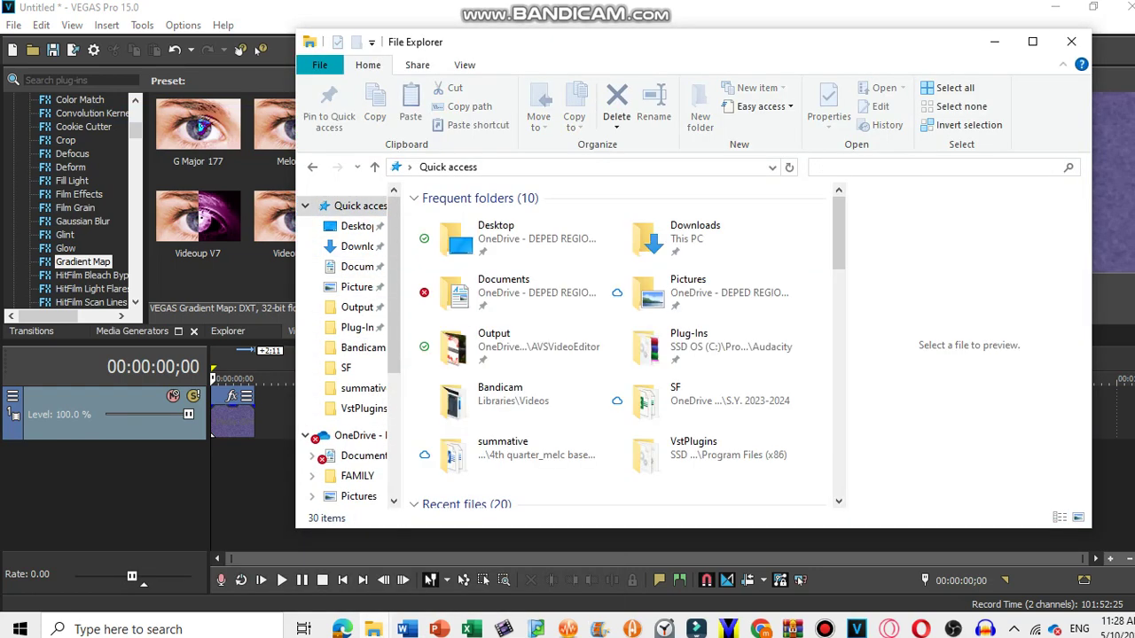
{"action": "left_click", "coordinate": [931, 167]}
{"action": "type", "text": "sparta"}
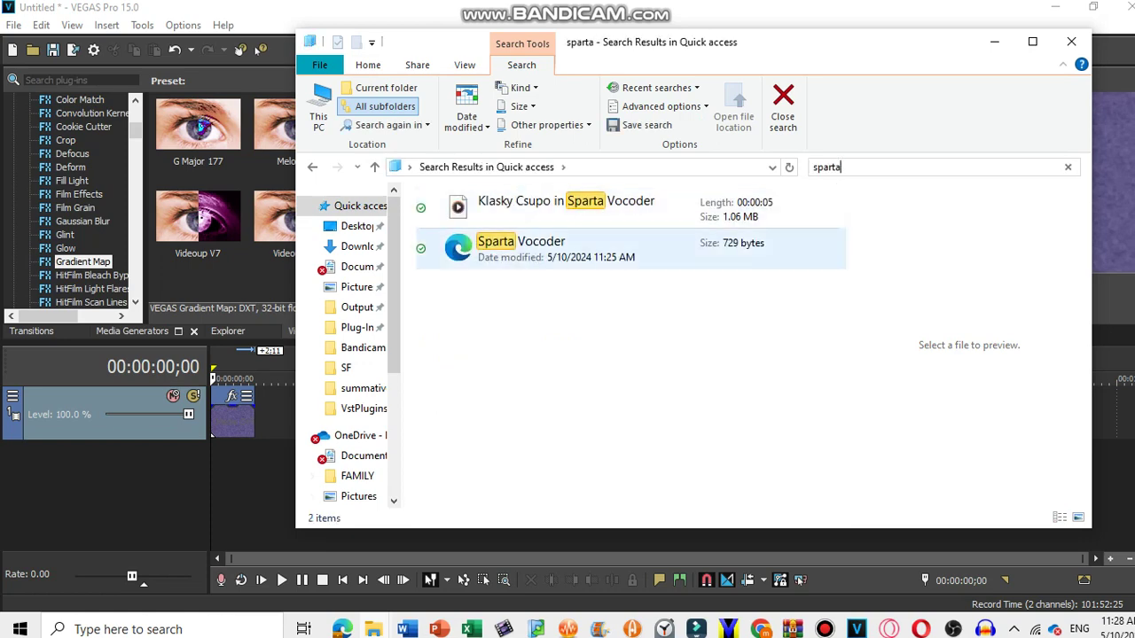
{"action": "left_click_drag", "start_coordinate": [549, 215], "coordinate": [435, 311]}
{"action": "left_click_drag", "start_coordinate": [212, 435], "coordinate": [213, 490]}
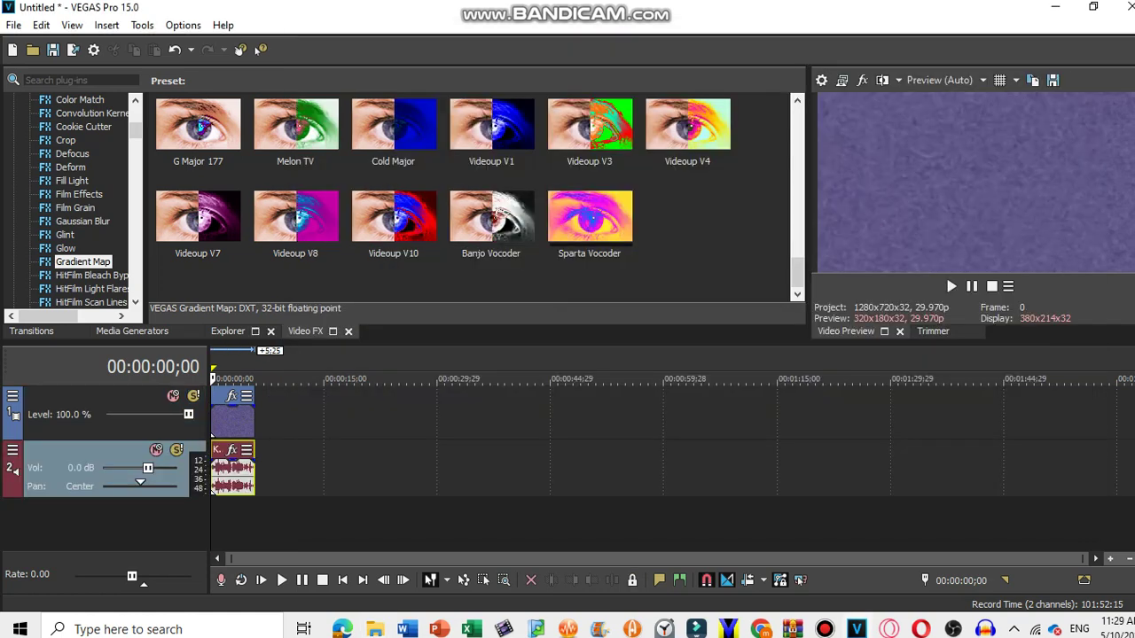
Apply the Gradient Map effect's Sparta Vocoder preset and the TV Simulator effect's Reset to None preset to the video event
{"action": "left_click_drag", "start_coordinate": [590, 218], "coordinate": [232, 422]}
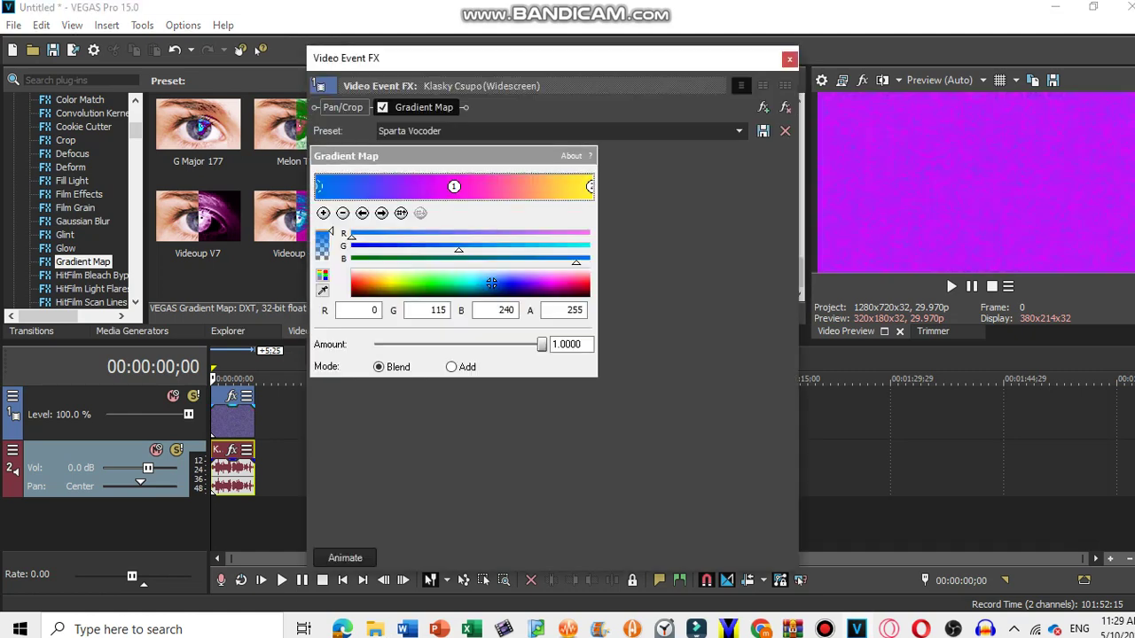
{"action": "left_click", "coordinate": [789, 59]}
{"action": "key", "text": "Down"}
{"action": "key", "text": "Down"}
{"action": "key", "text": "Down"}
{"action": "key", "text": "Down"}
{"action": "key", "text": "Down"}
{"action": "key", "text": "Down"}
{"action": "key", "text": "Down"}
{"action": "key", "text": "Down"}
{"action": "key", "text": "Down"}
{"action": "key", "text": "Down"}
{"action": "key", "text": "Down"}
{"action": "key", "text": "Down"}
{"action": "key", "text": "Down"}
{"action": "key", "text": "Down"}
{"action": "key", "text": "Down"}
{"action": "key", "text": "Down"}
{"action": "key", "text": "Down"}
{"action": "key", "text": "Down"}
{"action": "key", "text": "Down"}
{"action": "key", "text": "Down"}
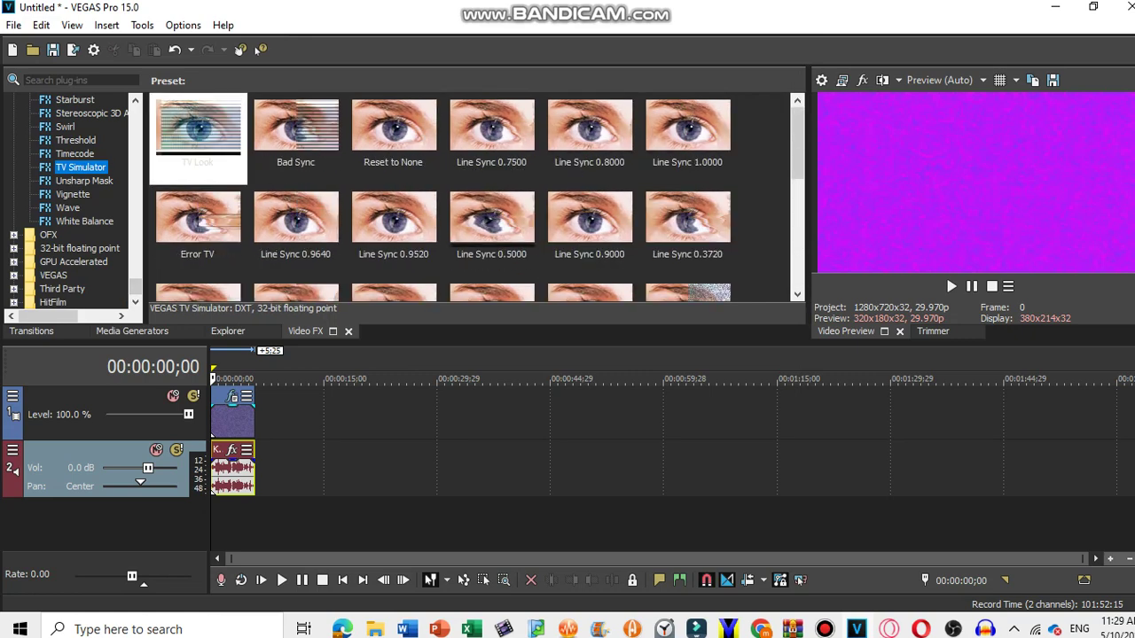
{"action": "left_click_drag", "start_coordinate": [394, 133], "coordinate": [233, 421]}
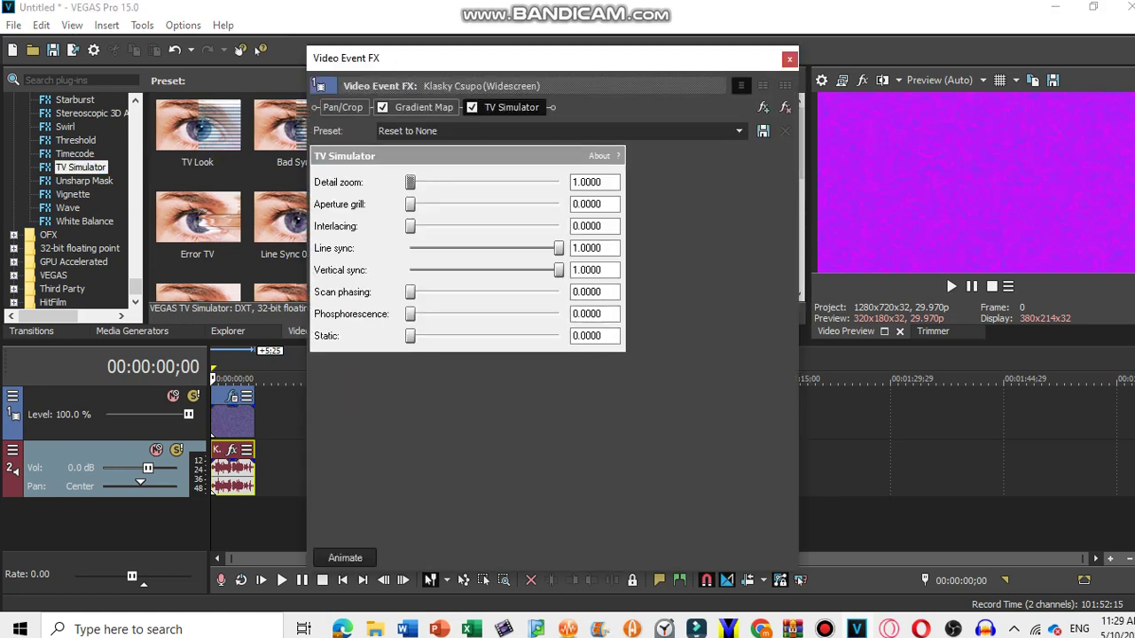
{"action": "left_click", "coordinate": [740, 131]}
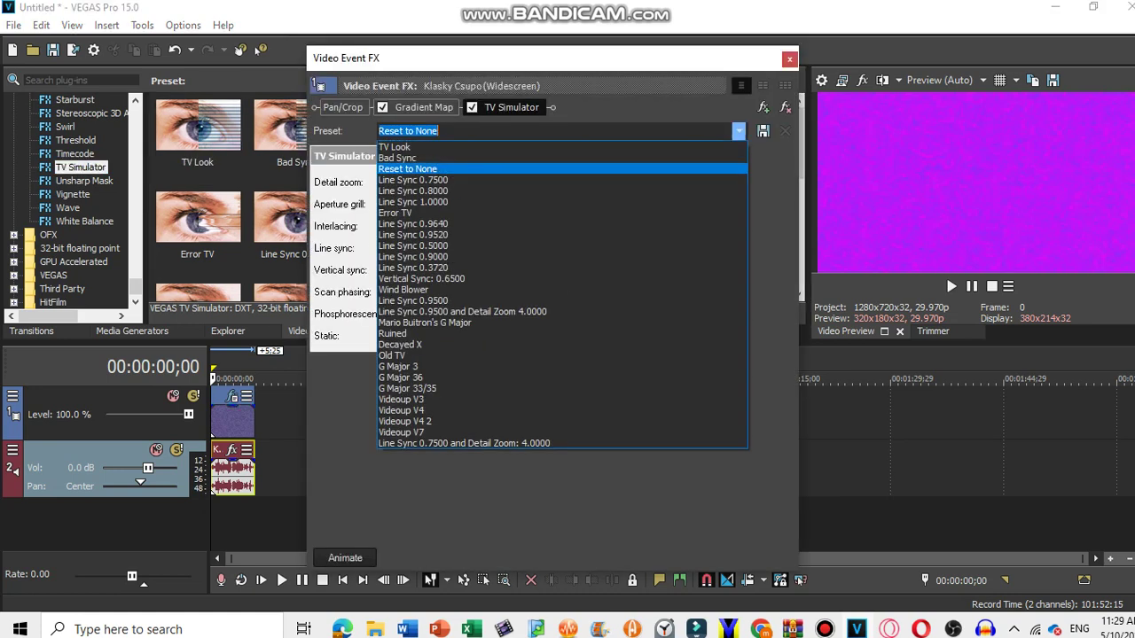
{"action": "key", "text": "Down"}
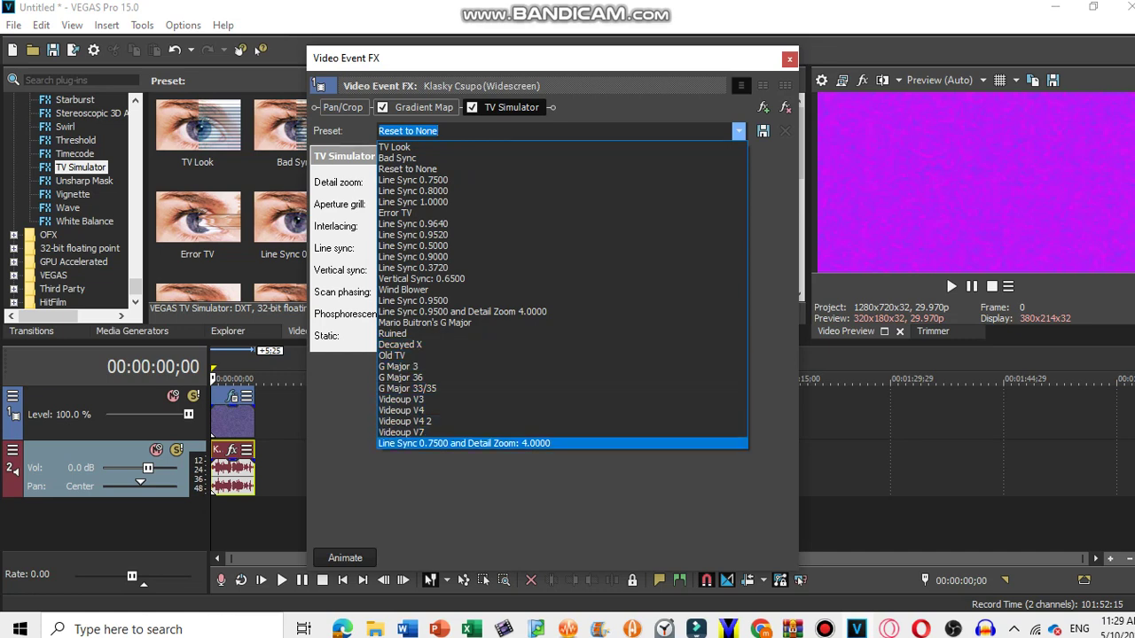
{"action": "key", "text": "Up"}
{"action": "key", "text": "Up"}
{"action": "key", "text": "Up"}
{"action": "key", "text": "Up"}
{"action": "key", "text": "Up"}
{"action": "key", "text": "Up"}
{"action": "key", "text": "Up"}
{"action": "key", "text": "Up"}
{"action": "key", "text": "Up"}
{"action": "key", "text": "Up"}
{"action": "key", "text": "Up"}
{"action": "key", "text": "Escape"}
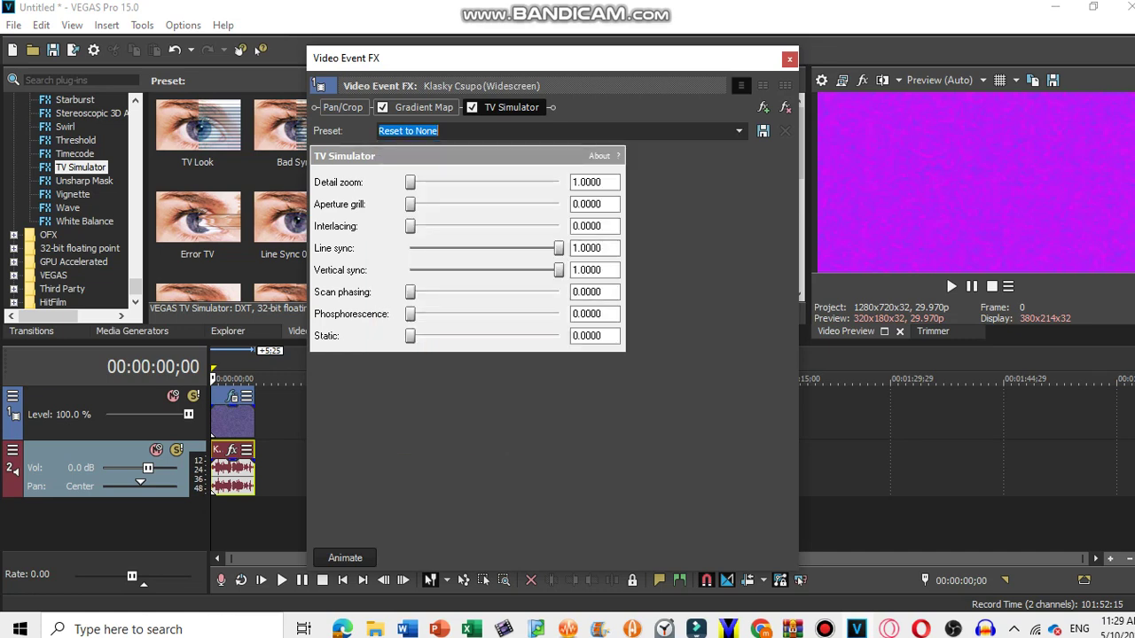
Set the TV Simulator's line sync to 0.8 and its detail zoom to 4
{"action": "double_click", "coordinate": [589, 248]}
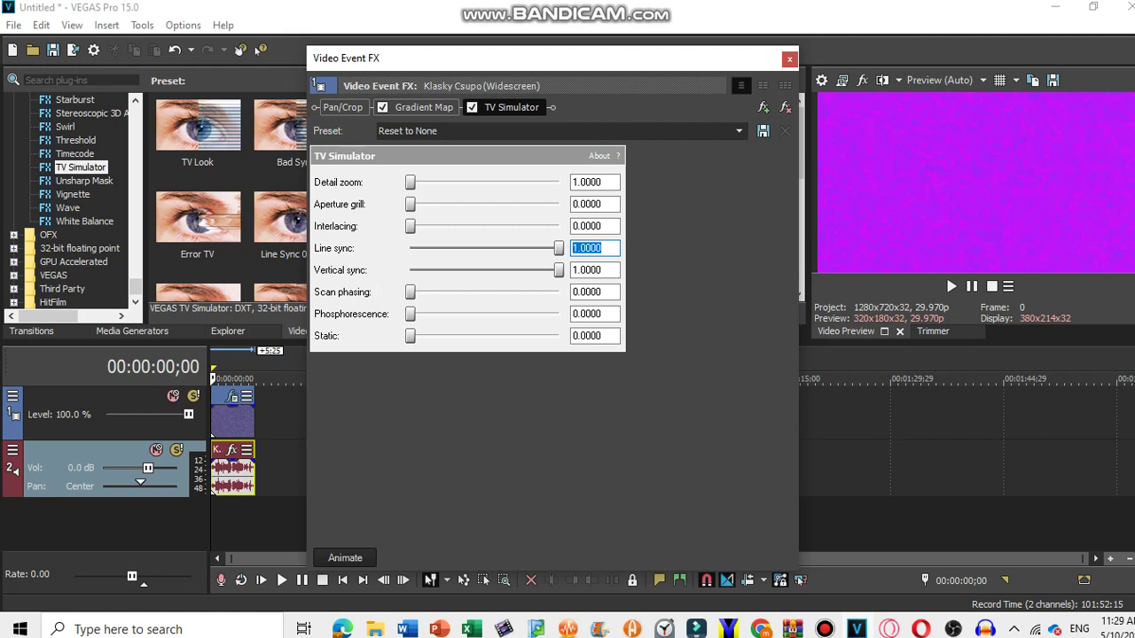
{"action": "type", "text": "0"}
{"action": "key", "text": "Return"}
{"action": "left_click_drag", "start_coordinate": [409, 182], "coordinate": [558, 182]}
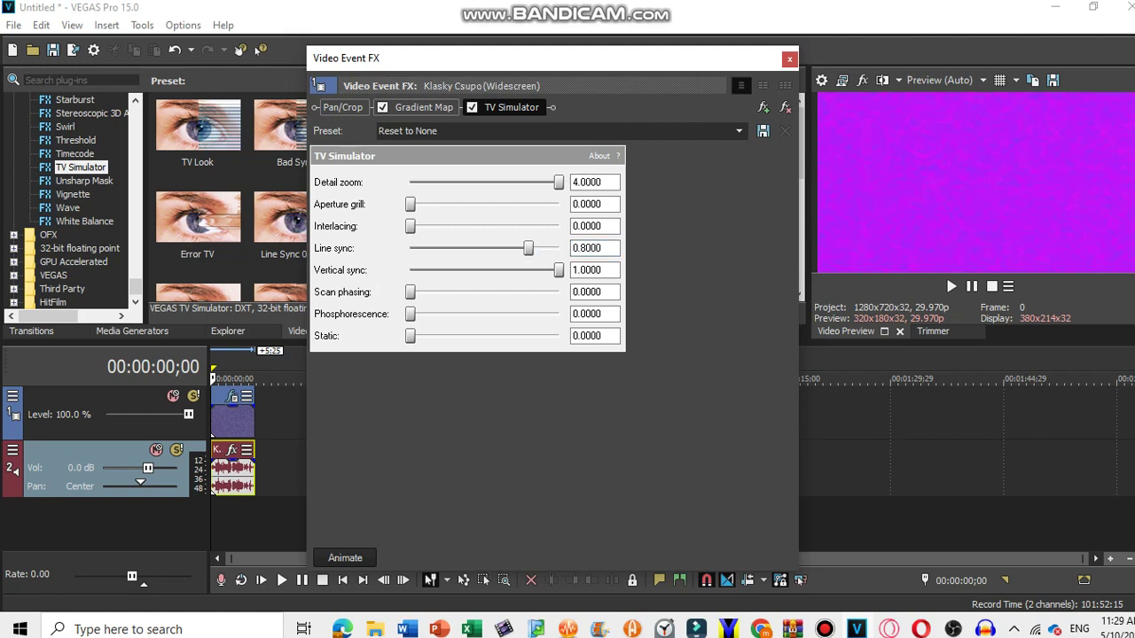
Save the TV Simulator settings as a preset named Sparta Vocoder and close the effect settings
{"action": "left_click", "coordinate": [425, 131]}
{"action": "type", "text": "Sparta Vocoder"}
{"action": "left_click", "coordinate": [763, 131]}
{"action": "left_click", "coordinate": [789, 59]}
Apply the Timecode effect's Sparta Vocoder preset to the video event and close the effect settings
{"action": "left_click", "coordinate": [74, 154]}
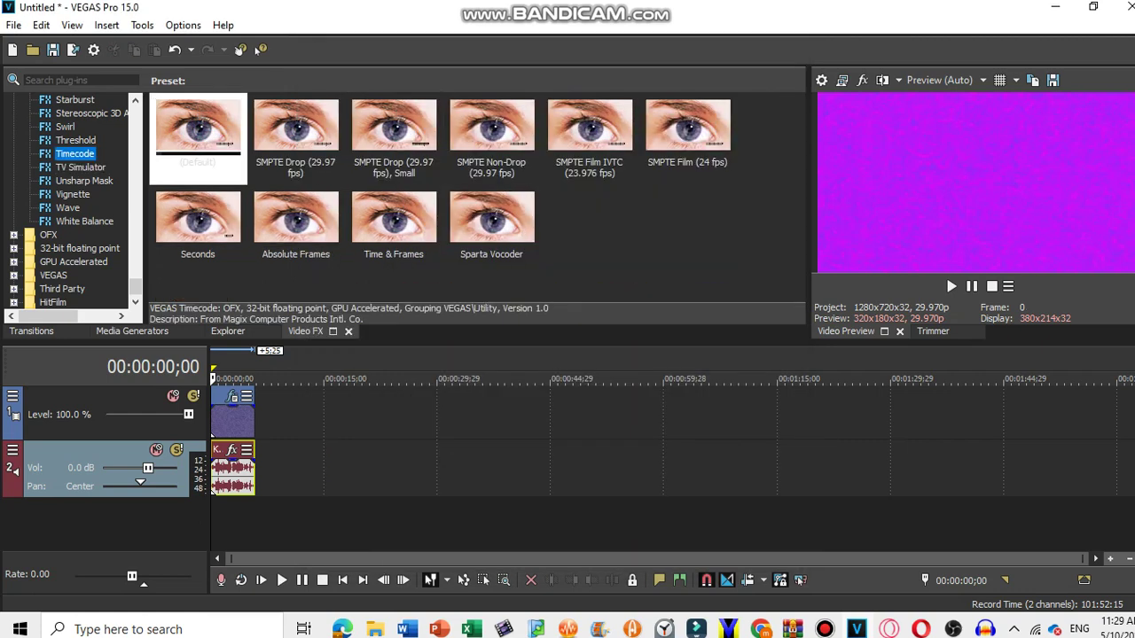
{"action": "left_click", "coordinate": [491, 220]}
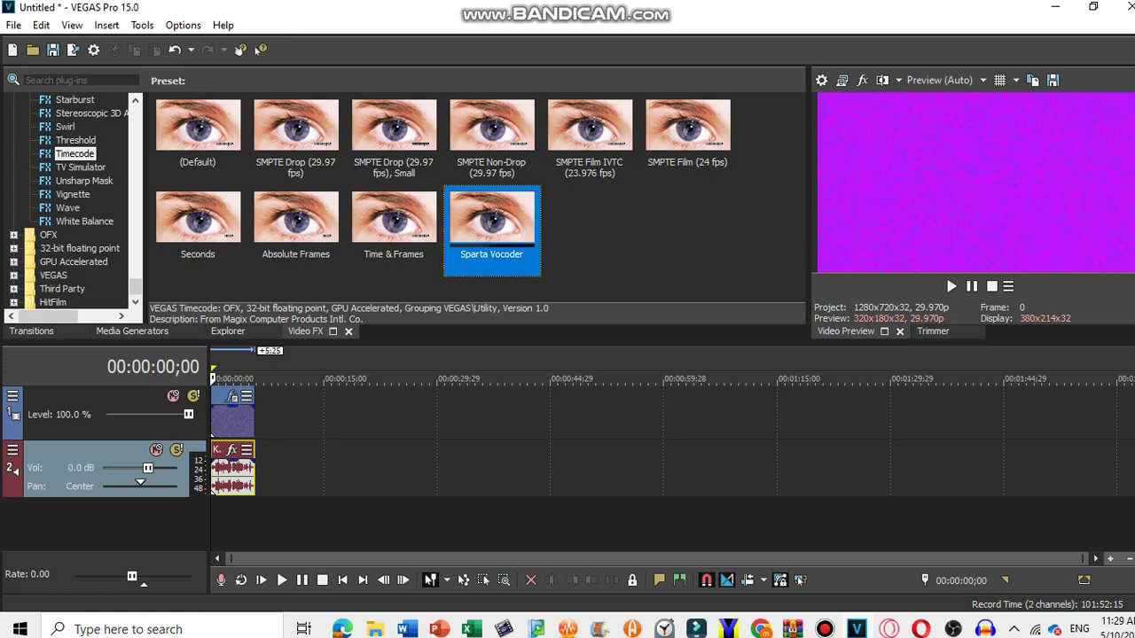
{"action": "left_click_drag", "start_coordinate": [491, 220], "coordinate": [232, 420]}
{"action": "left_click", "coordinate": [789, 59]}
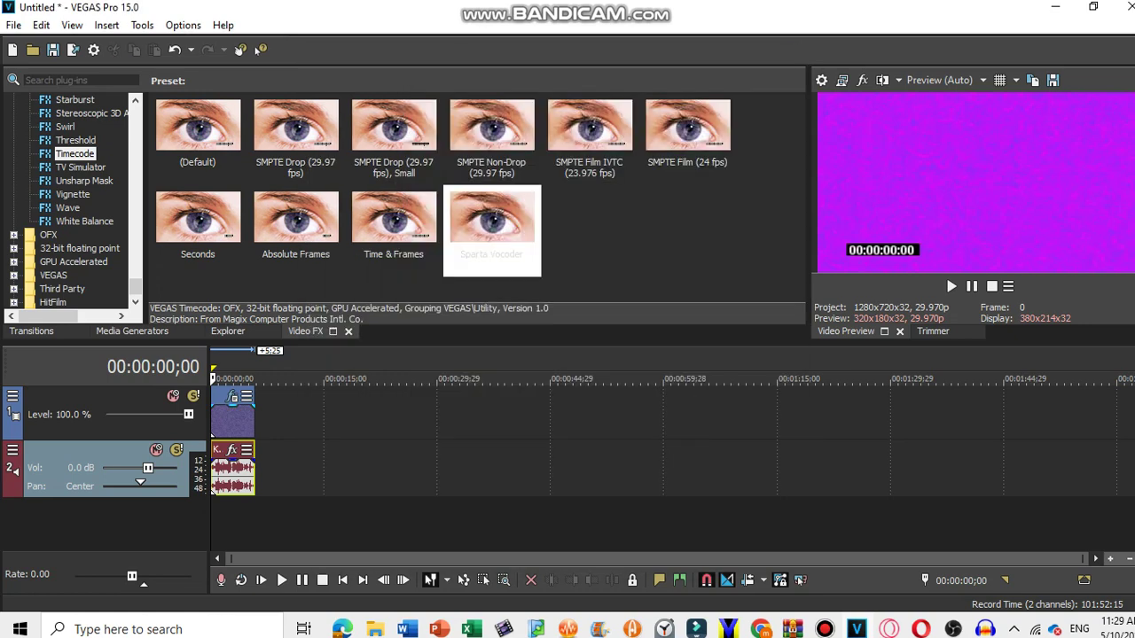
Play back the result and examine the colour points of the video event's Gradient Map effect
{"action": "key", "text": "space"}
{"action": "left_click", "coordinate": [232, 398]}
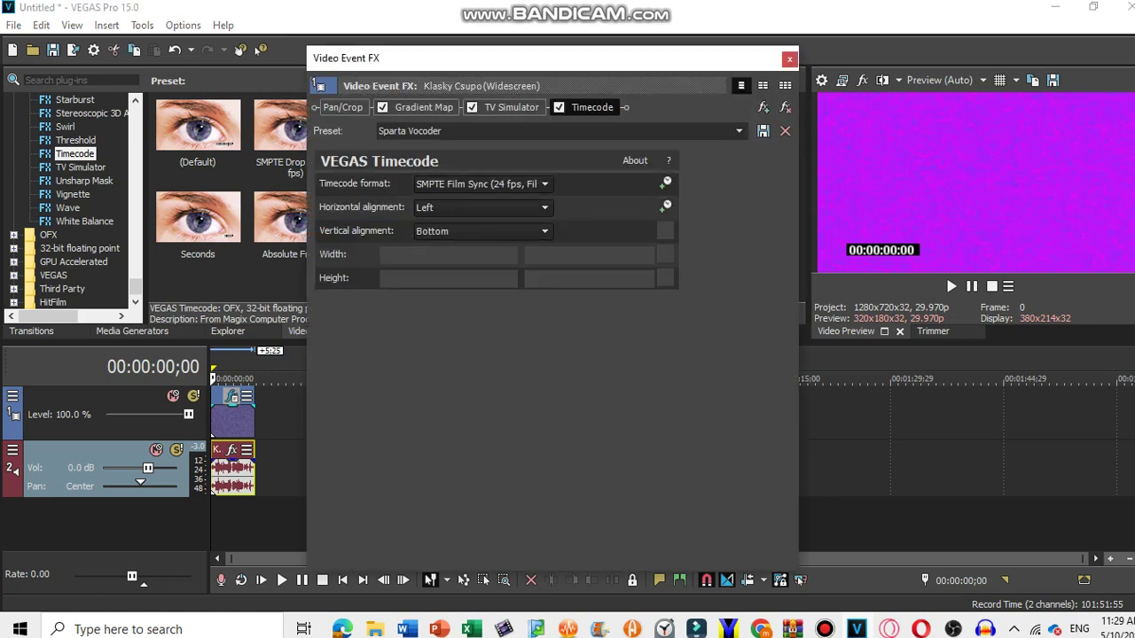
{"action": "left_click", "coordinate": [424, 107]}
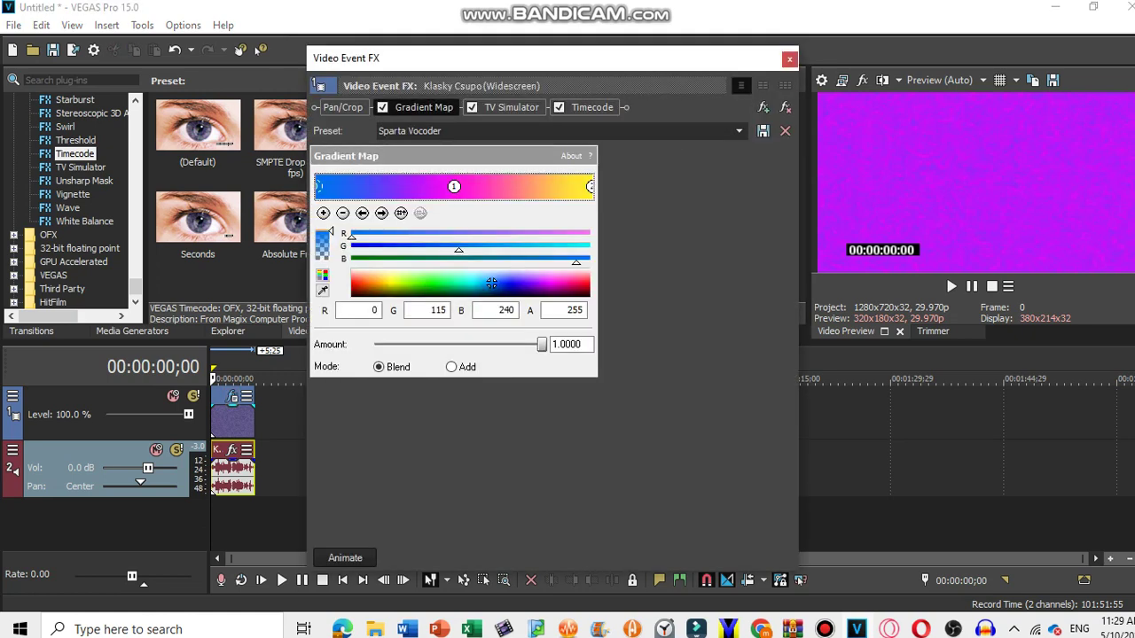
{"action": "left_click", "coordinate": [382, 212]}
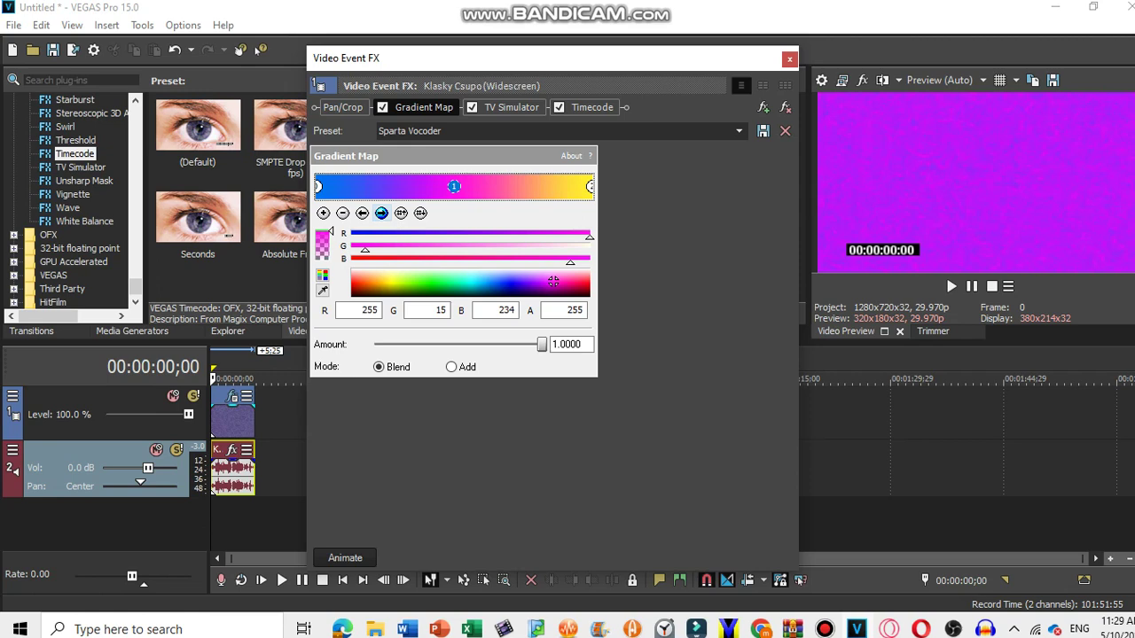
{"action": "left_click", "coordinate": [381, 213]}
{"action": "left_click", "coordinate": [789, 59]}
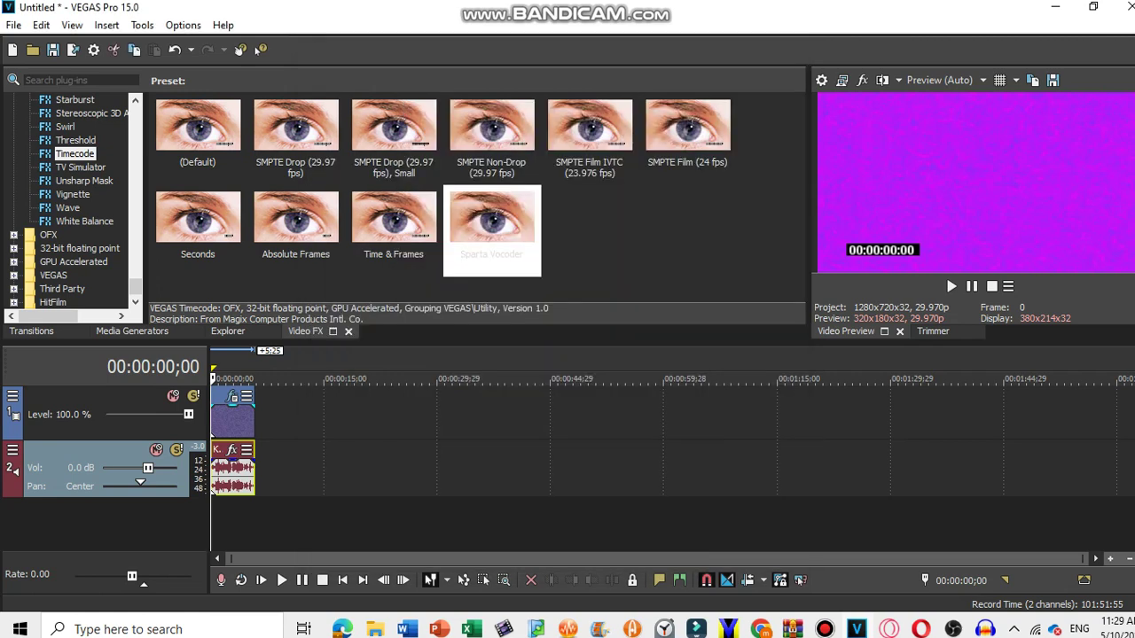